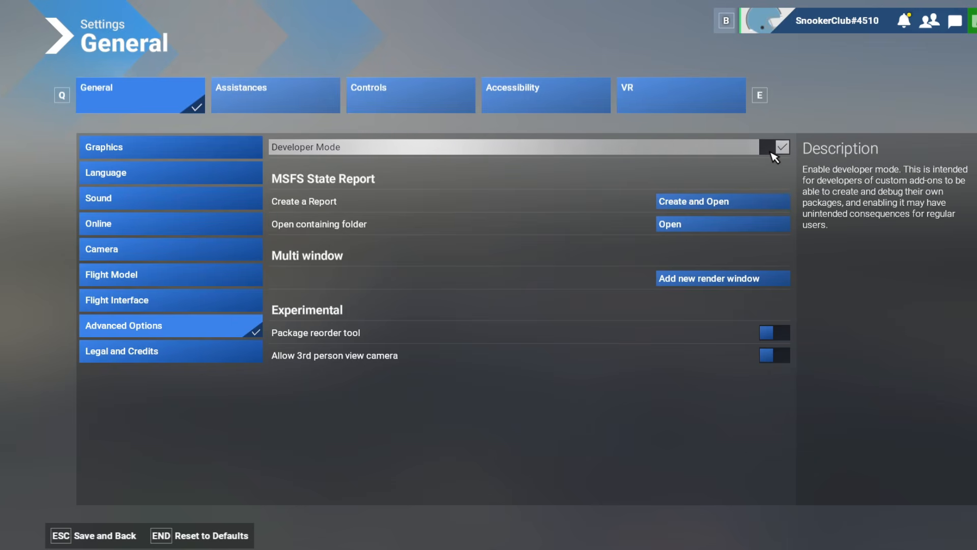
# Save the settings with Developer Mode enabled and return to the cockpit with the developer menu bar.
pyautogui.press('Escape')
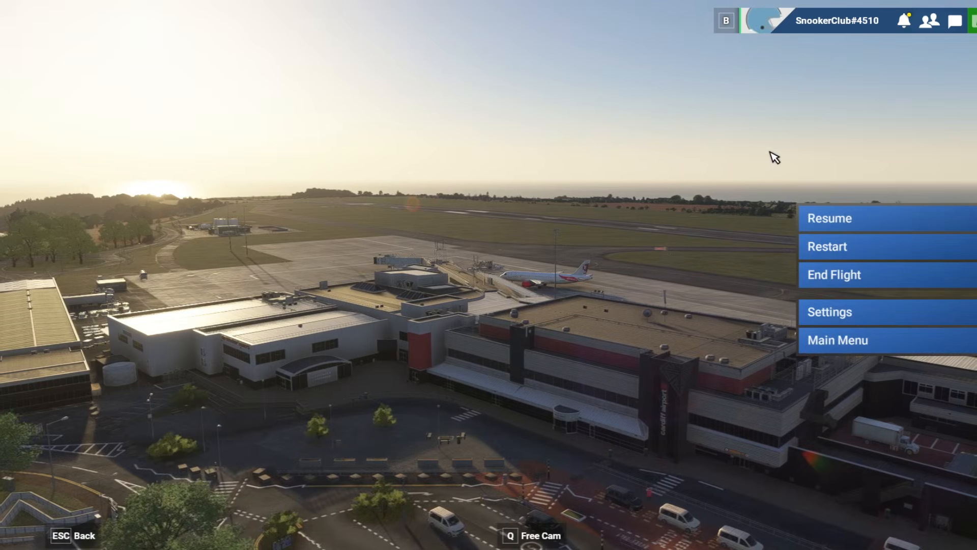
pyautogui.press('Escape')
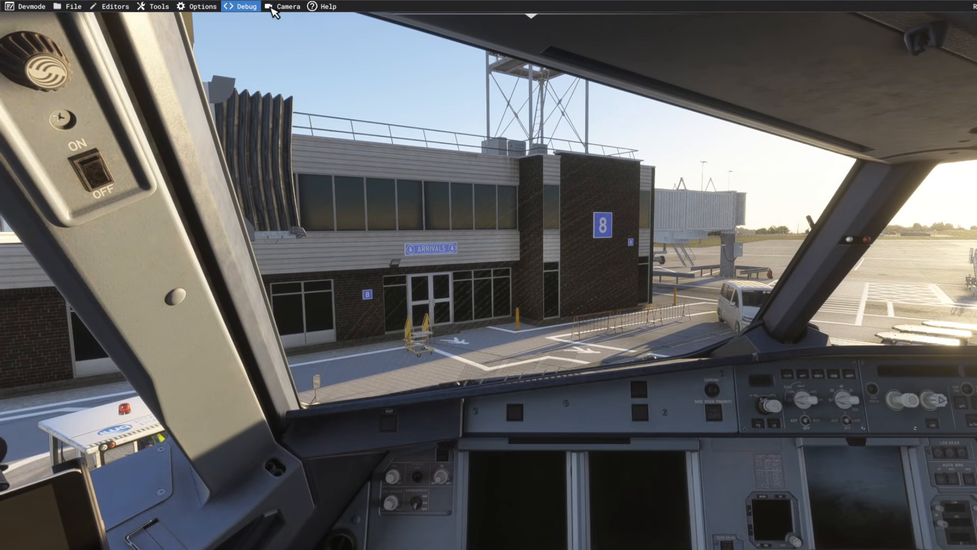
pyautogui.click(326, 8)
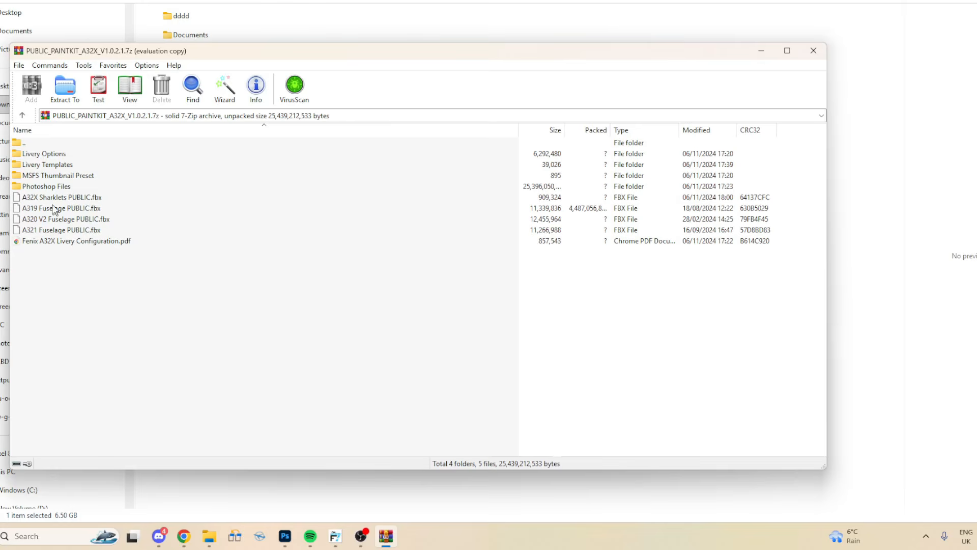
# Browse the paint kit archive's Photoshop Files folder and select the V2_mainkit_321_8k.psb file.
pyautogui.doubleClick(49, 186)
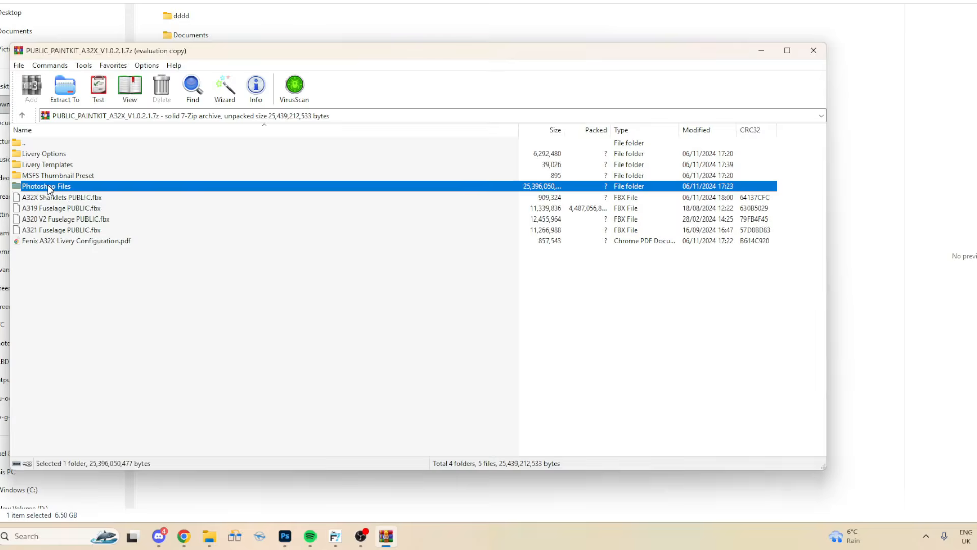
pyautogui.click(55, 154)
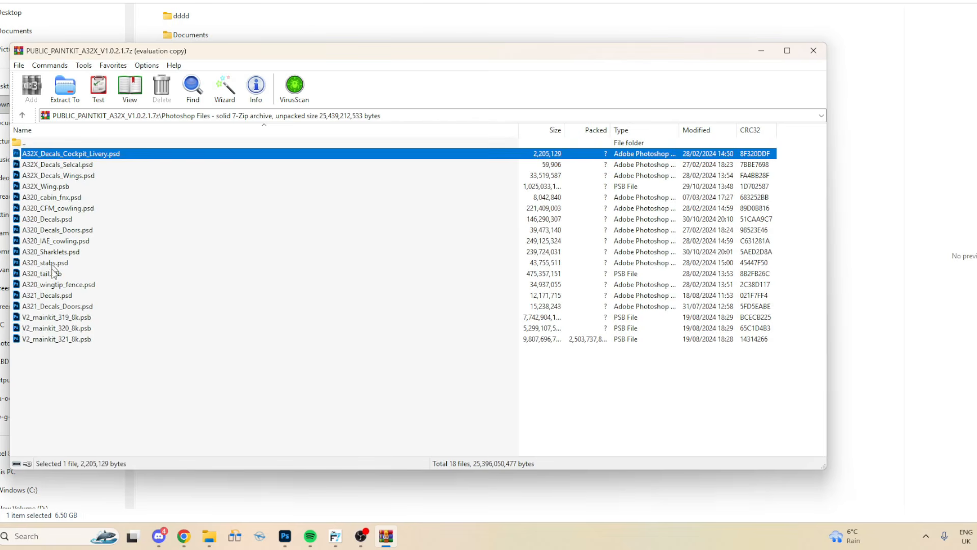
pyautogui.keyDown('shift'); pyautogui.click(53, 339); pyautogui.keyUp('shift')
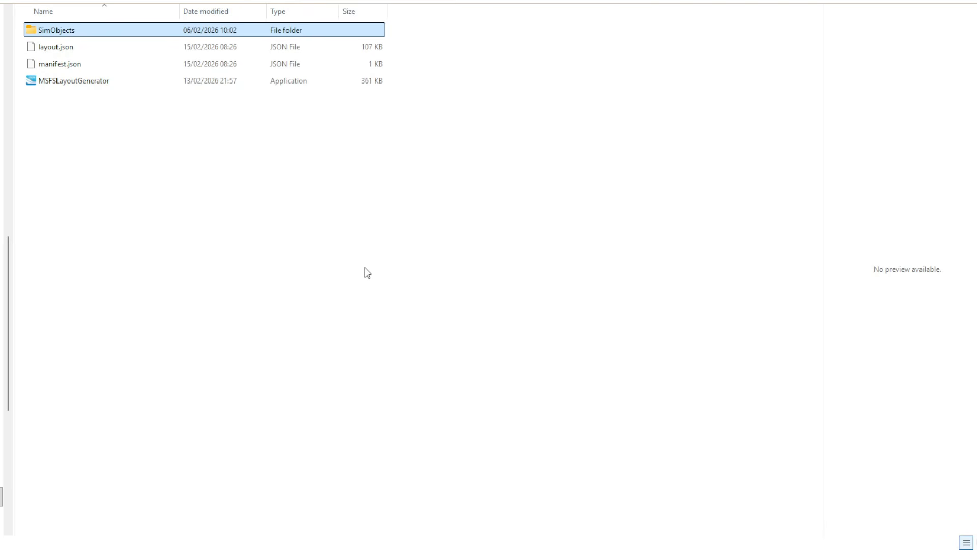
pyautogui.click(140, 1)
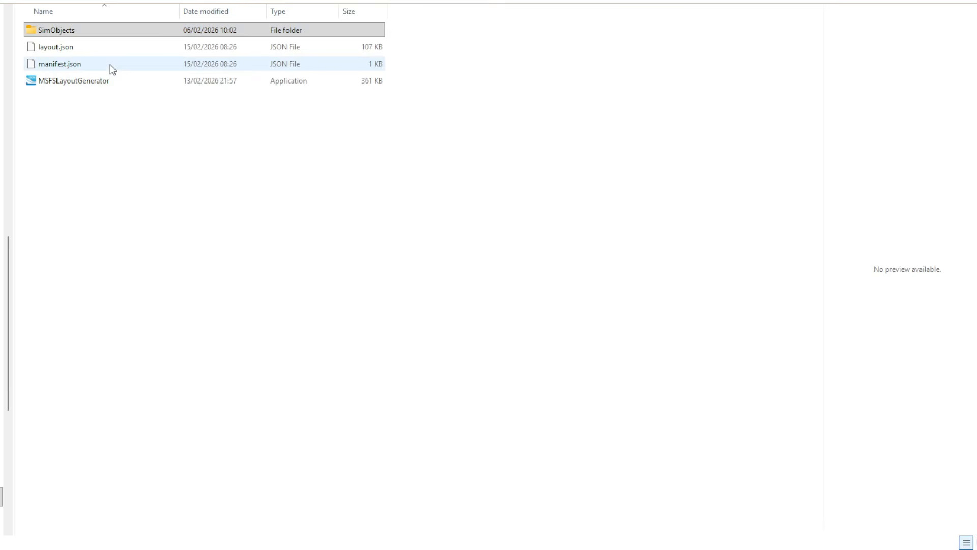
pyautogui.click(170, 178)
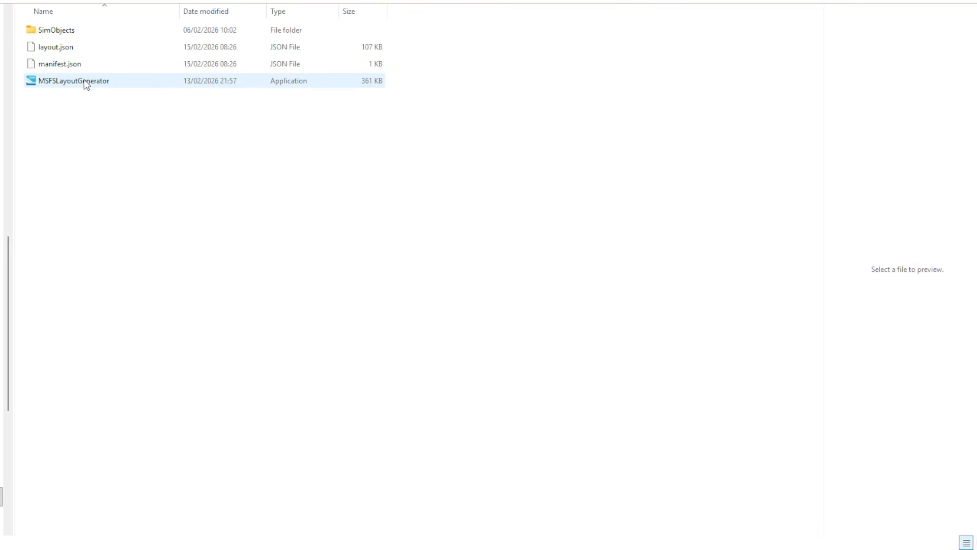
# Navigate from the SimObjects folder through liveries into an existing livery folder.
pyautogui.doubleClick(57, 31)
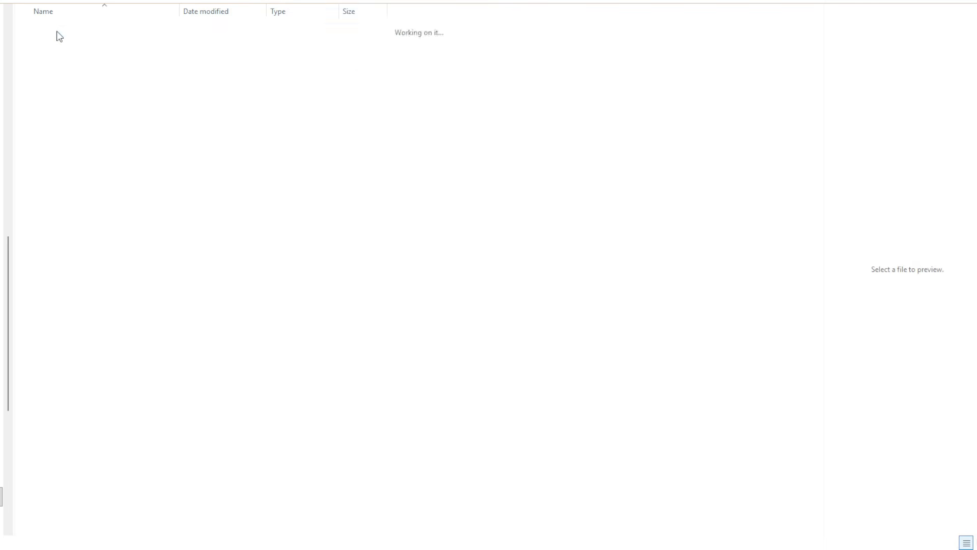
pyautogui.doubleClick(57, 31)
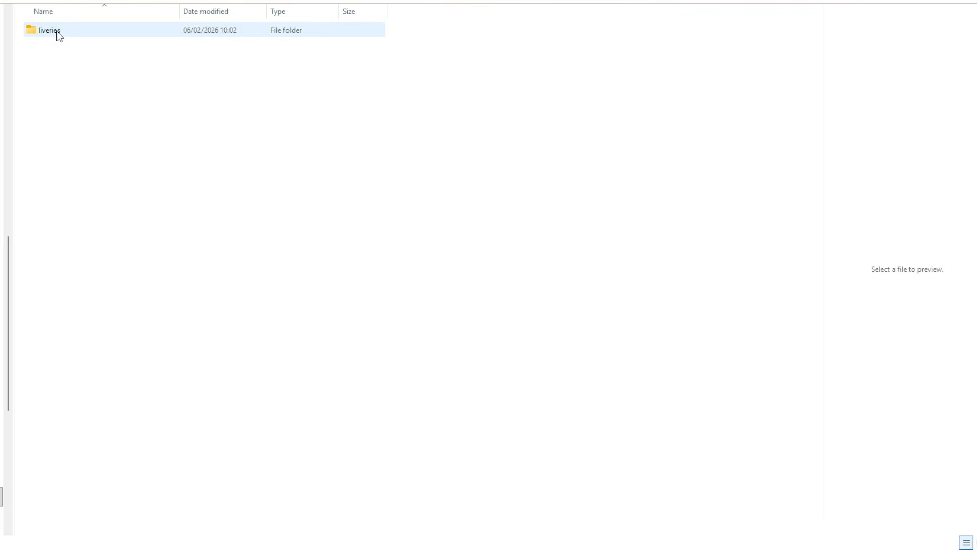
pyautogui.doubleClick(57, 31)
pyautogui.doubleClick(56, 31)
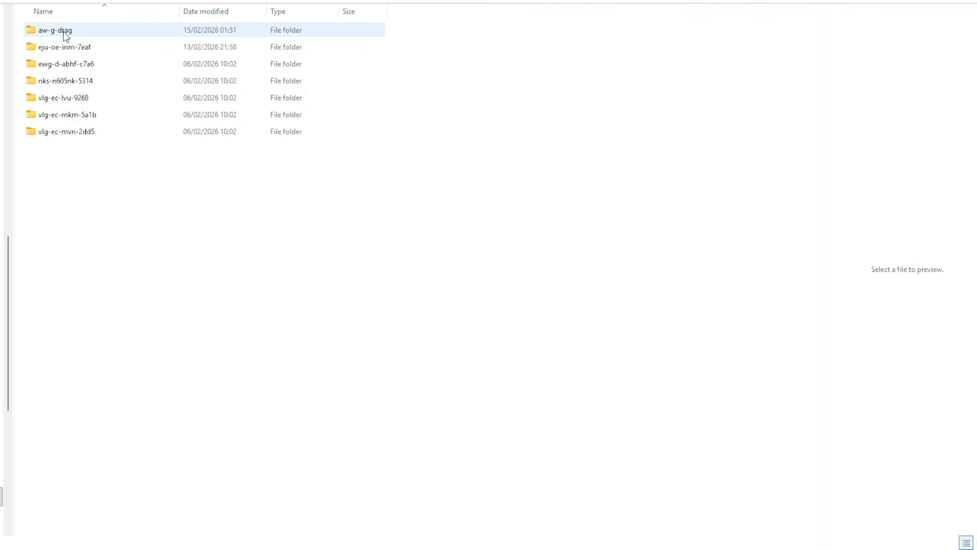
pyautogui.doubleClick(56, 48)
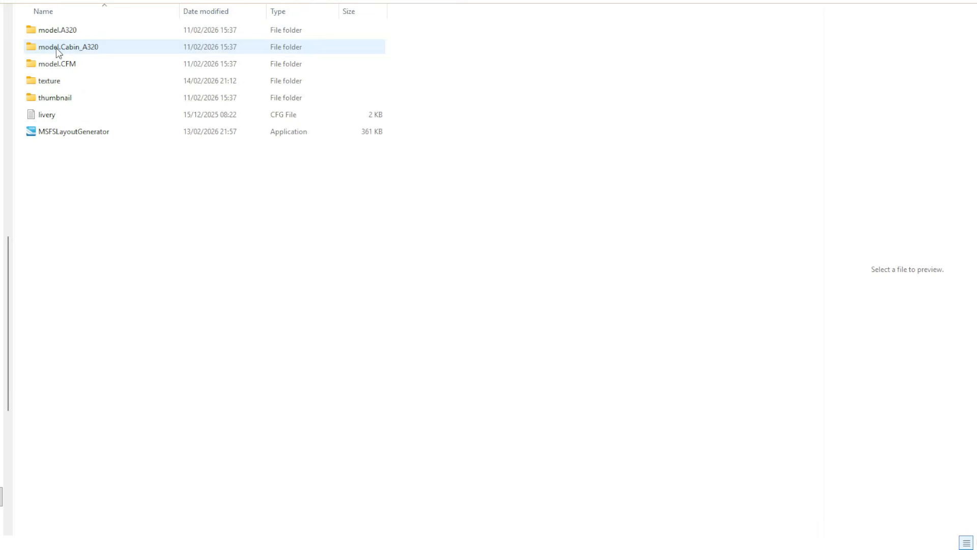
# Select the model, texture and thumbnail folders with livery.cfg, then open the aw-g-drag livery folder.
pyautogui.click(59, 32)
pyautogui.keyDown('shift'); pyautogui.click(62, 120); pyautogui.keyUp('shift')
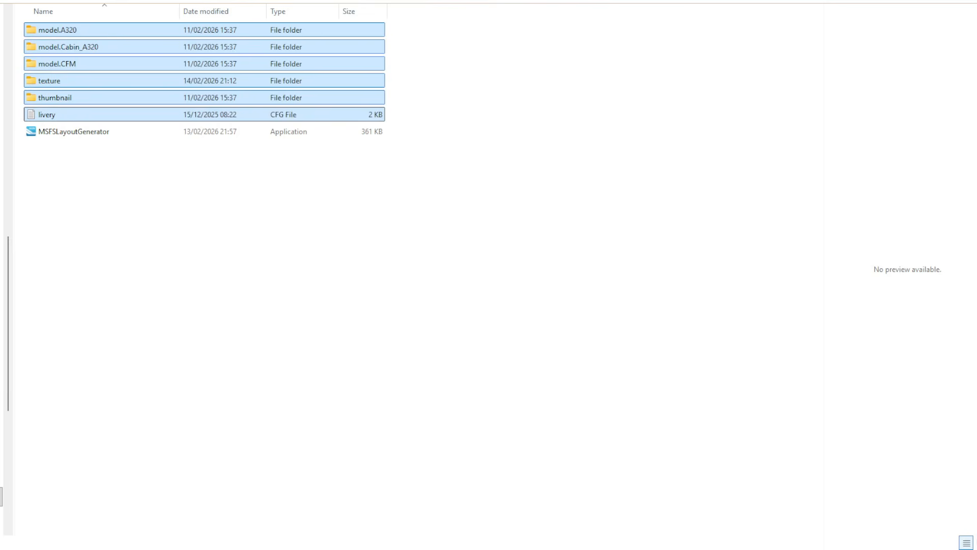
pyautogui.hotkey('alt', 'Up')
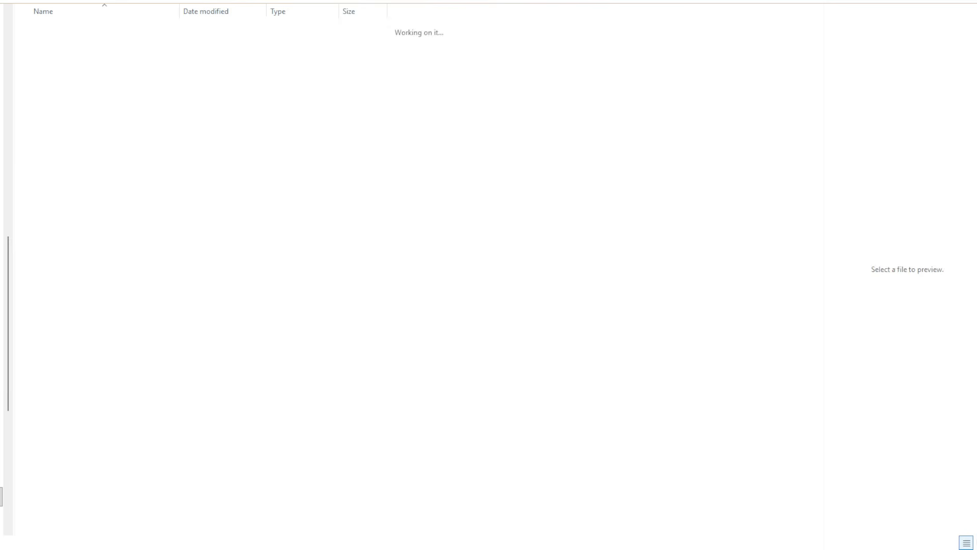
pyautogui.doubleClick(99, 30)
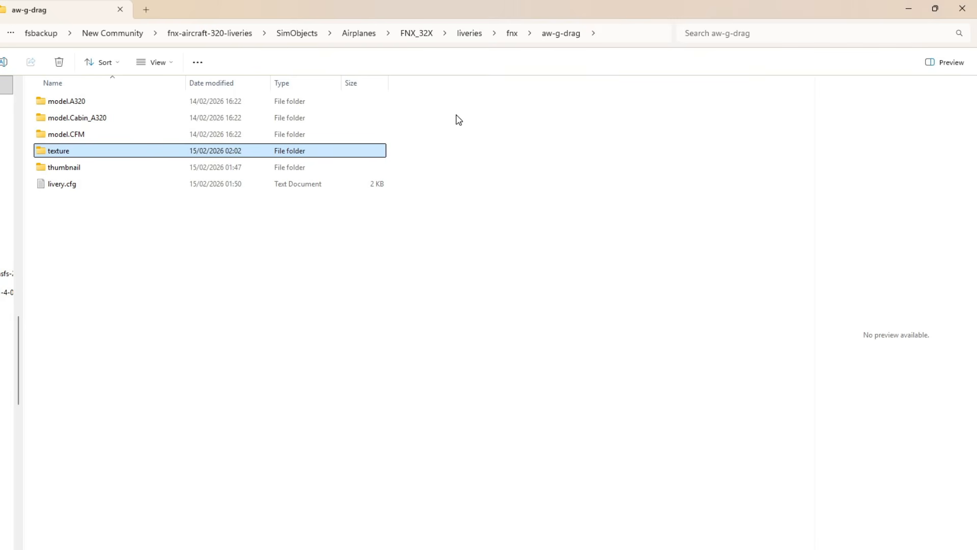
# Open the aw-g-drag texture folder and select all texture files.
pyautogui.doubleClick(59, 150)
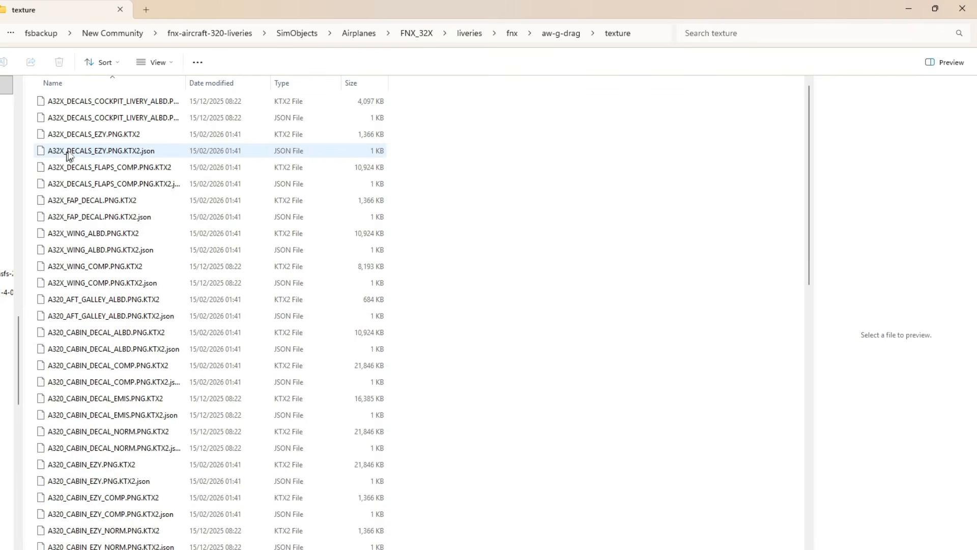
pyautogui.click(130, 104)
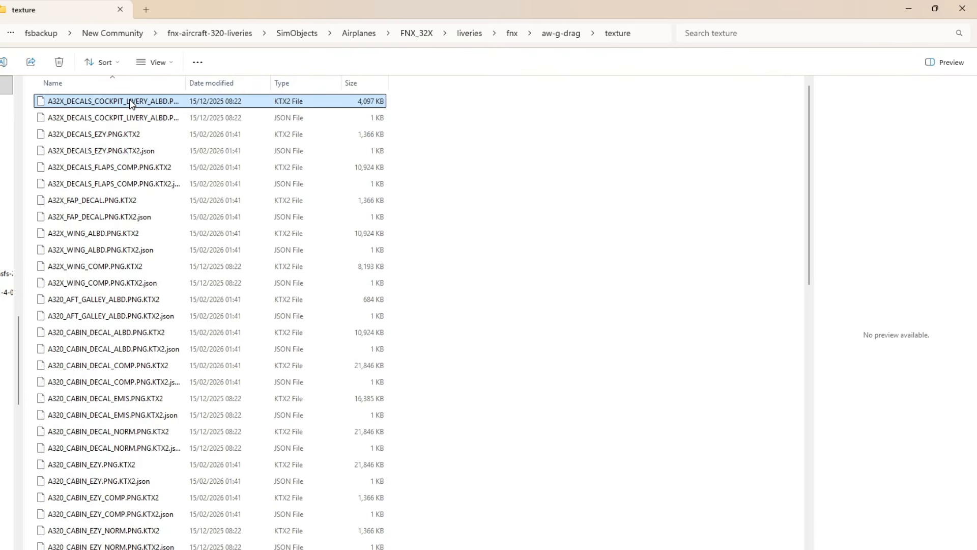
pyautogui.hotkey('ctrl', 'a')
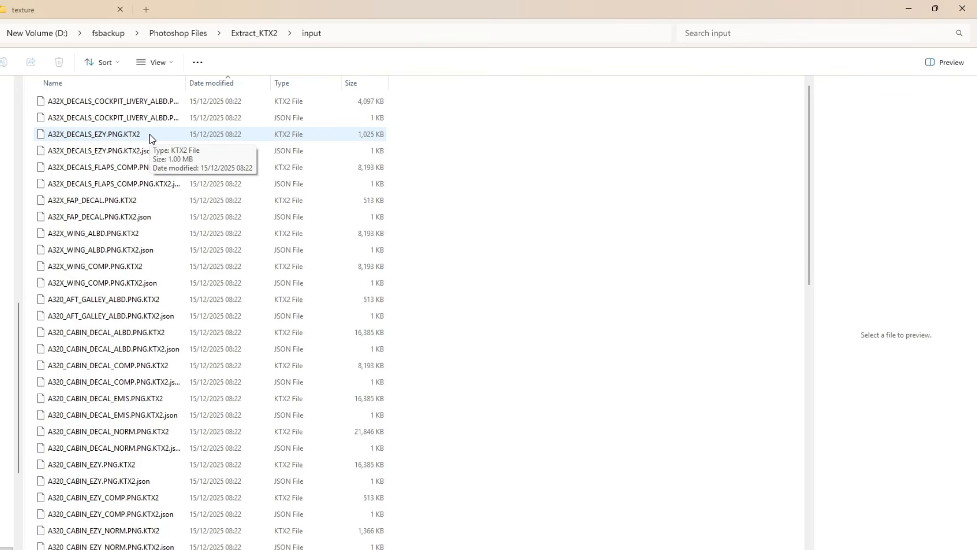
# Run the extract_ktx2 batch file from the Extract_KTX2 folder to convert the KTX2 textures.
pyautogui.click(266, 36)
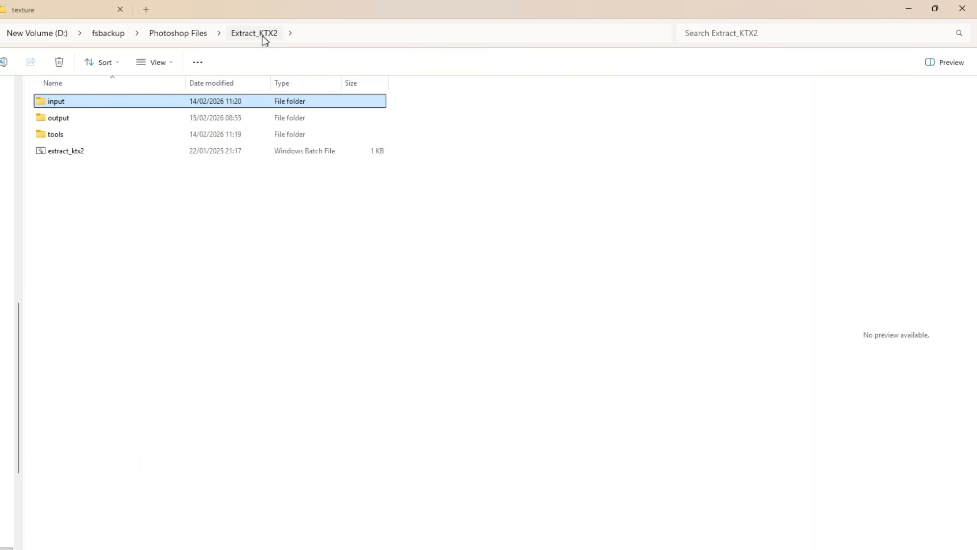
pyautogui.doubleClick(67, 153)
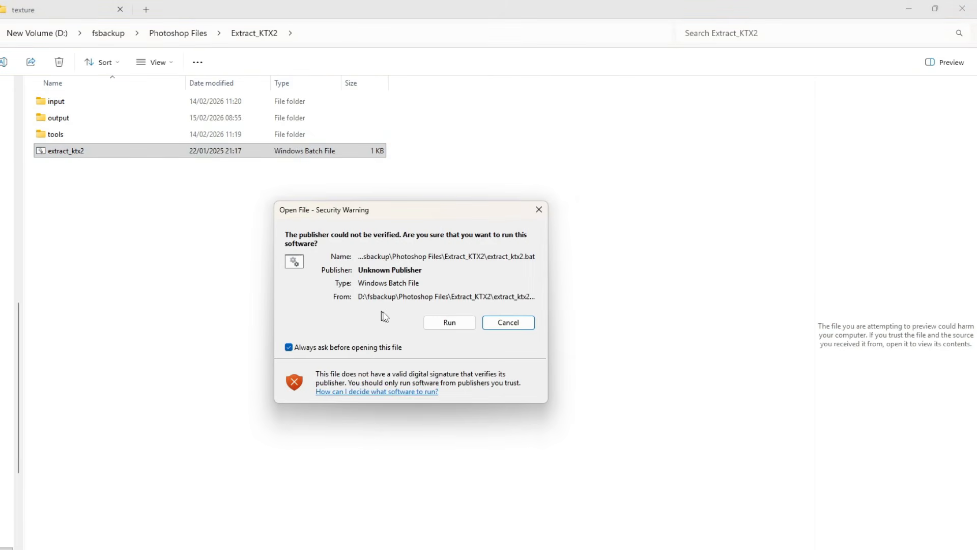
pyautogui.click(449, 323)
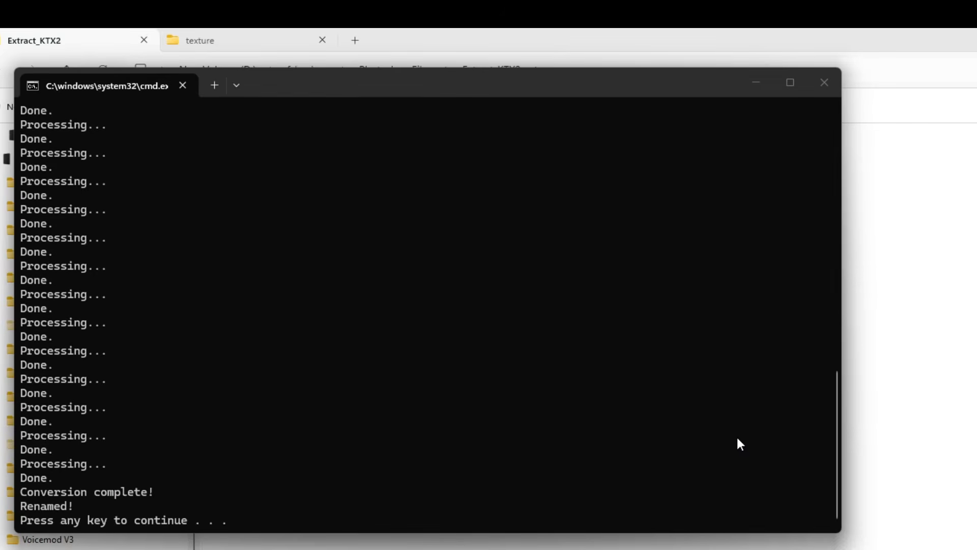
pyautogui.press('Return')
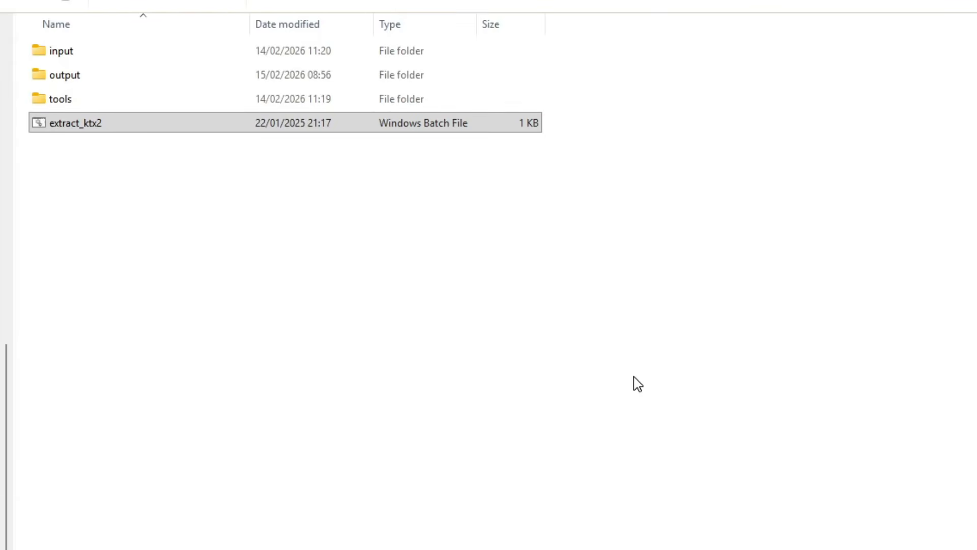
# Open the output folder and inspect the converted texture images.
pyautogui.doubleClick(72, 77)
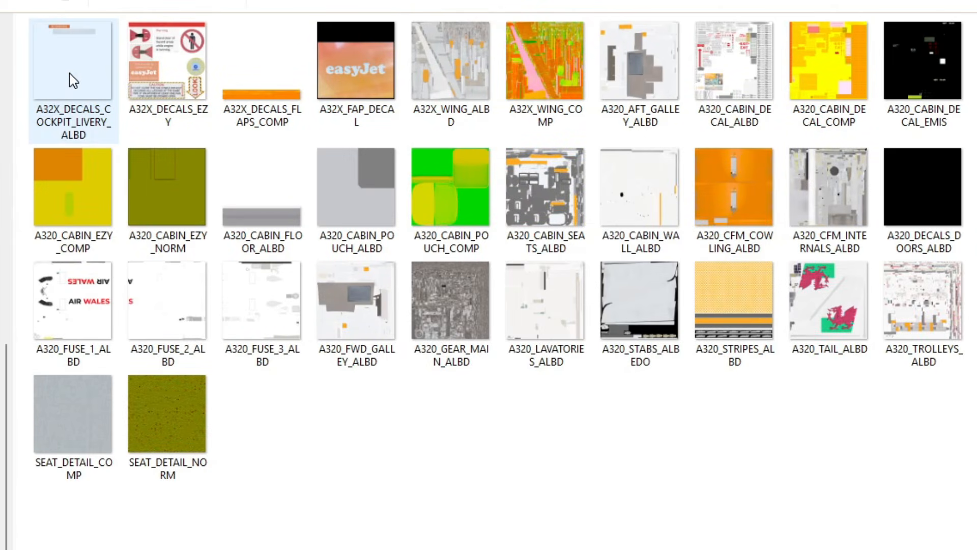
pyautogui.click(270, 125)
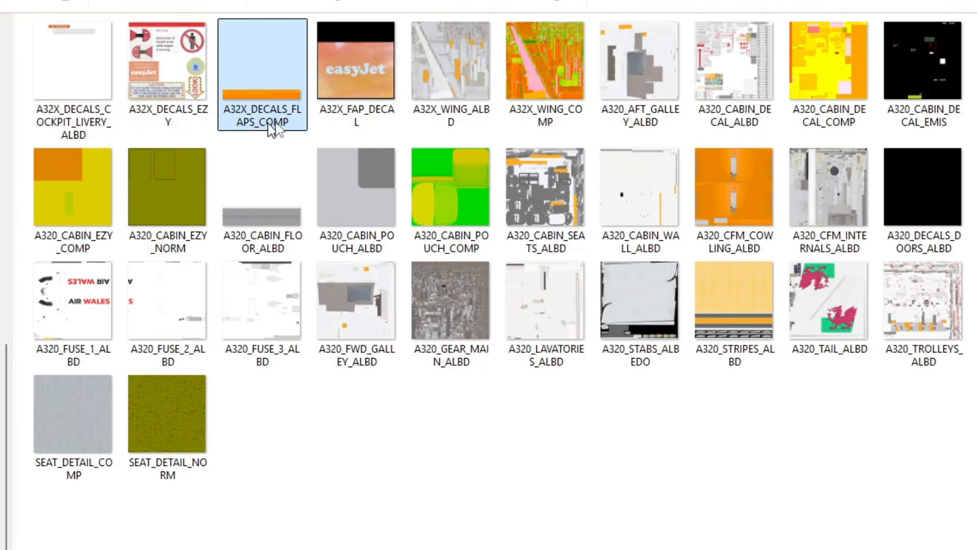
pyautogui.click(351, 125)
pyautogui.click(452, 125)
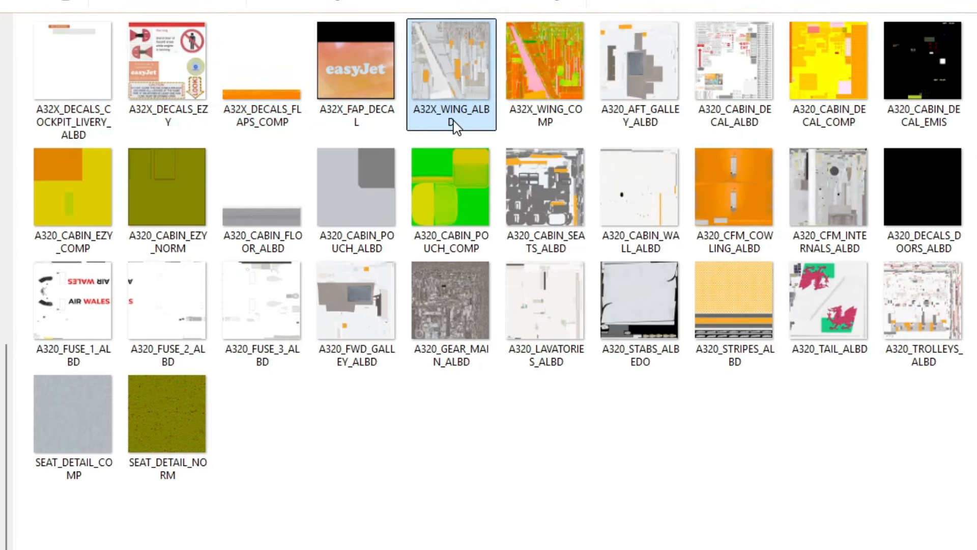
pyautogui.click(544, 125)
pyautogui.click(644, 126)
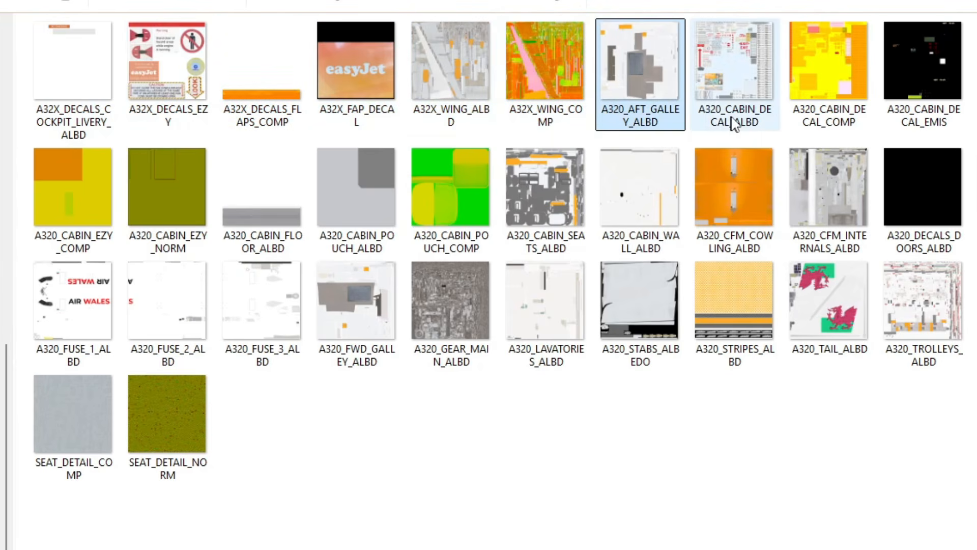
pyautogui.click(825, 134)
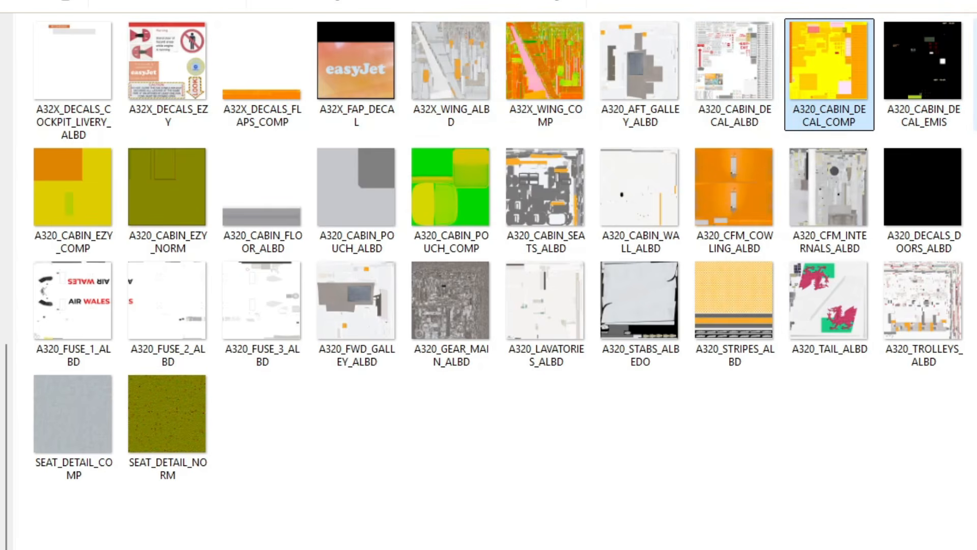
pyautogui.click(715, 340)
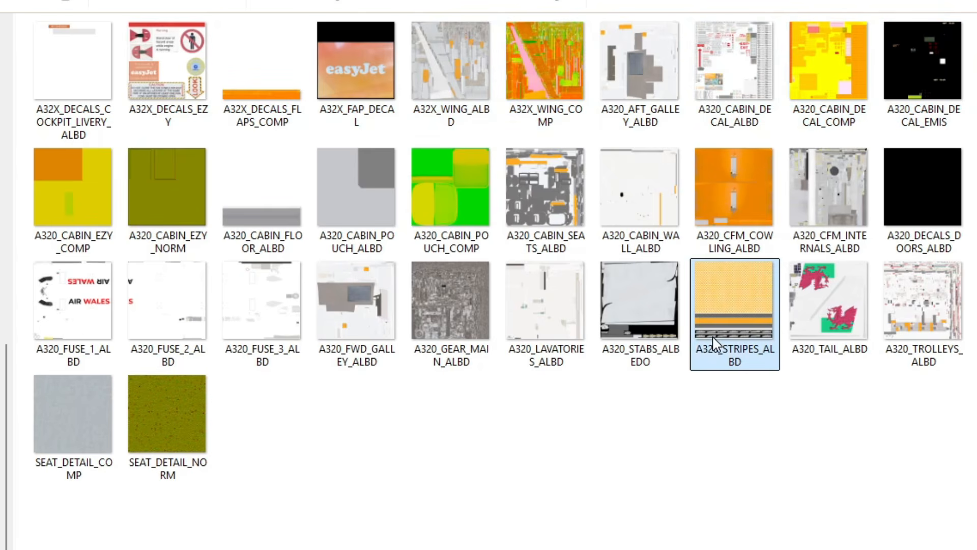
pyautogui.click(631, 353)
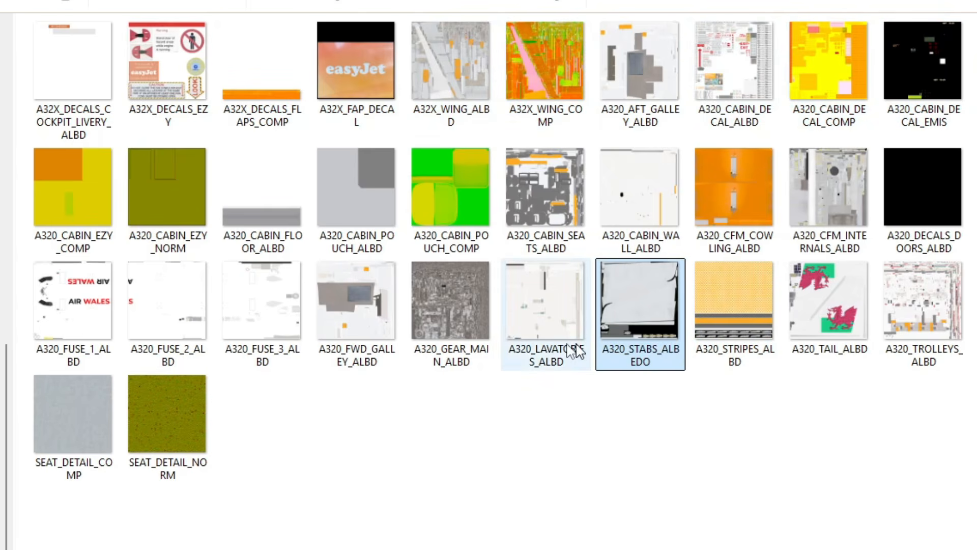
pyautogui.click(540, 353)
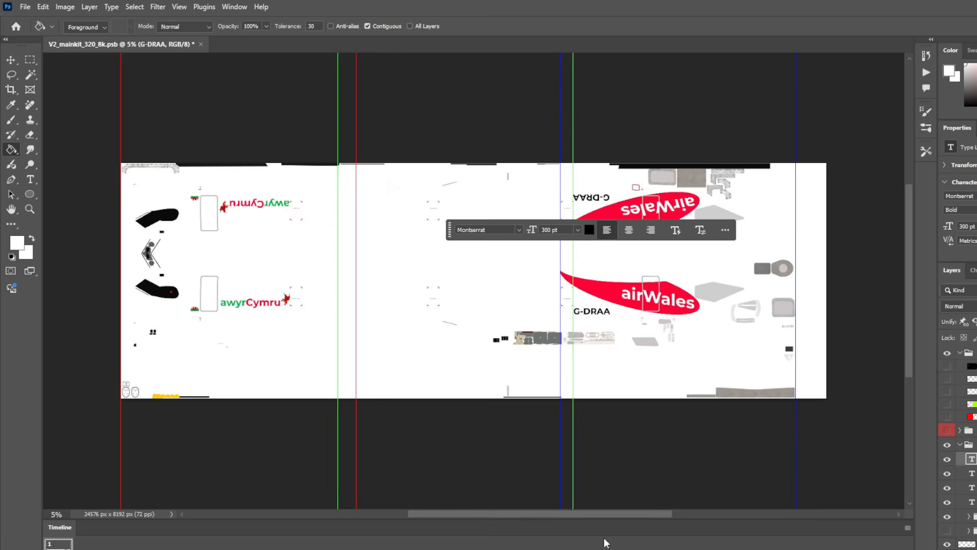
# Toggle the red, green and blue guide layers on and off to preview the fuselage texture regions.
pyautogui.moveTo(450, 230); pyautogui.dragTo(430, 109)
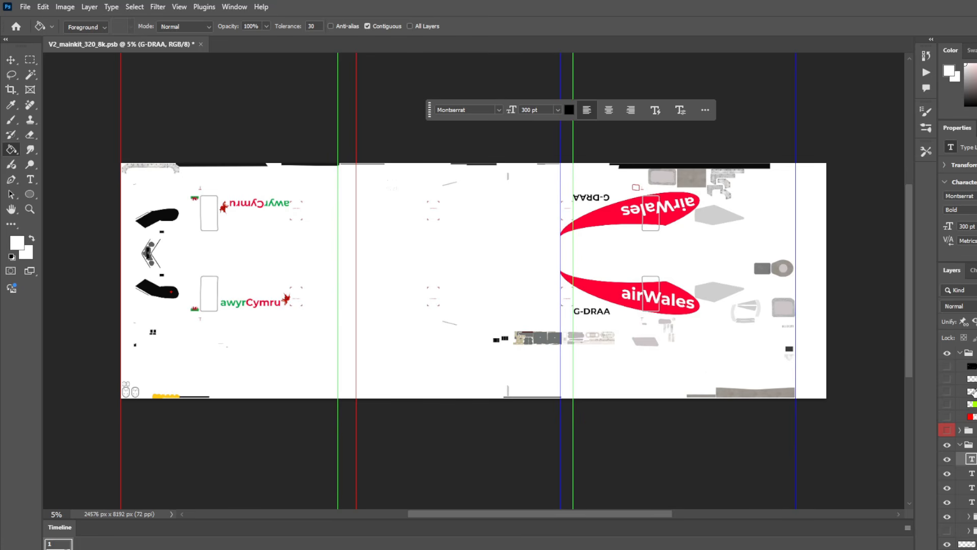
pyautogui.click(947, 417)
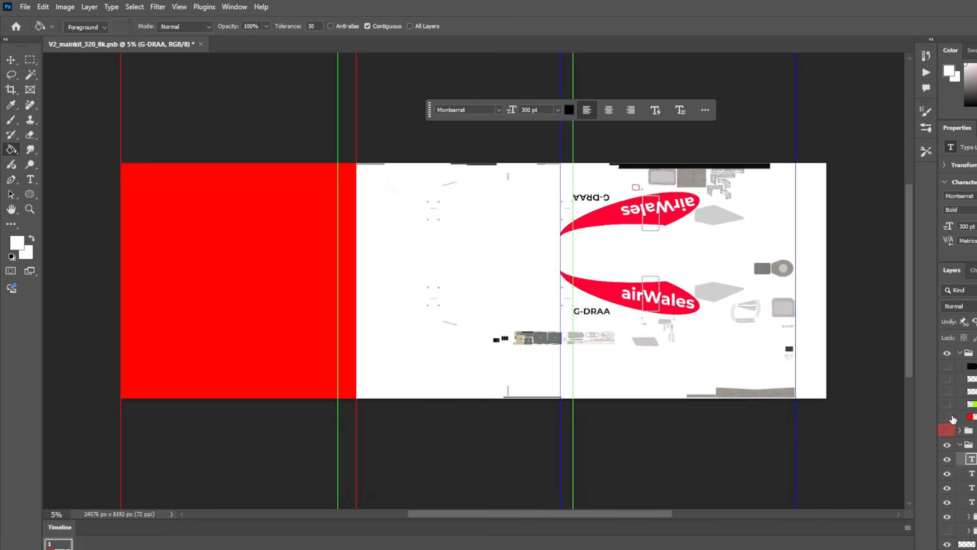
pyautogui.click(947, 417)
pyautogui.click(947, 404)
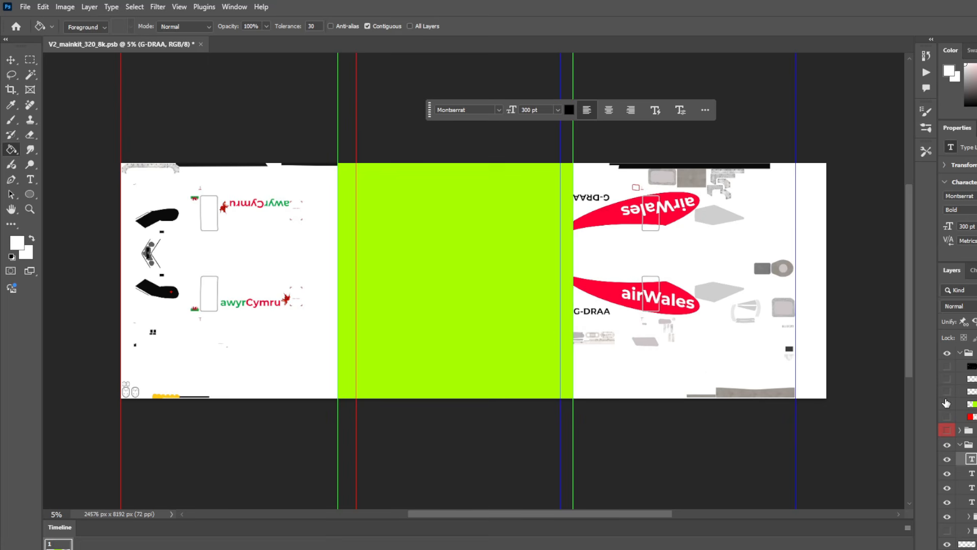
pyautogui.click(947, 404)
pyautogui.click(948, 391)
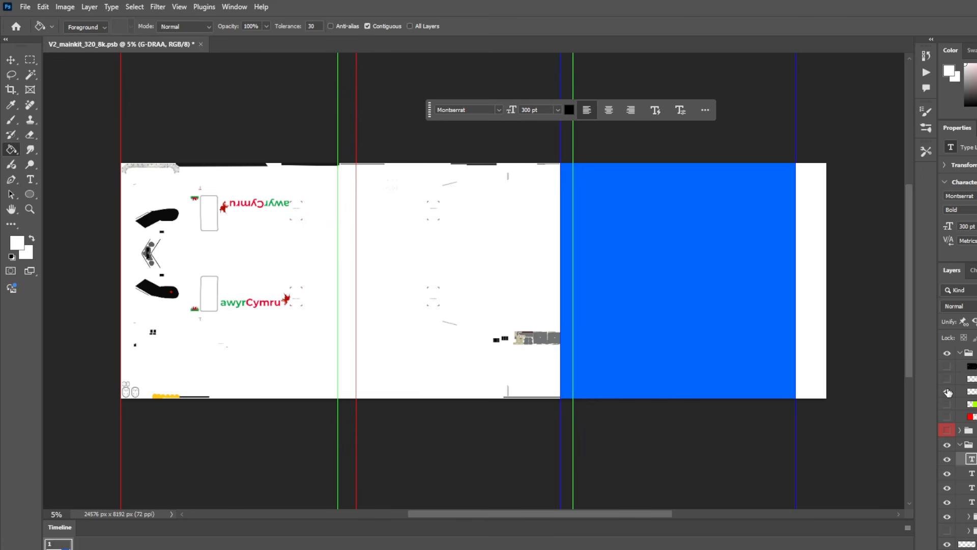
pyautogui.click(948, 391)
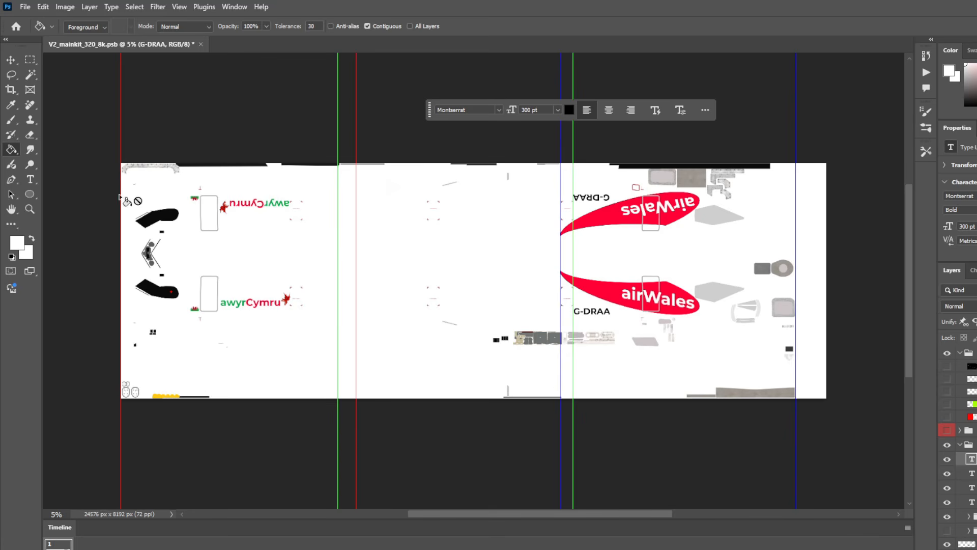
# Select the first fuselage section of the paint kit and flatten the image, discarding hidden layers.
pyautogui.click(30, 59)
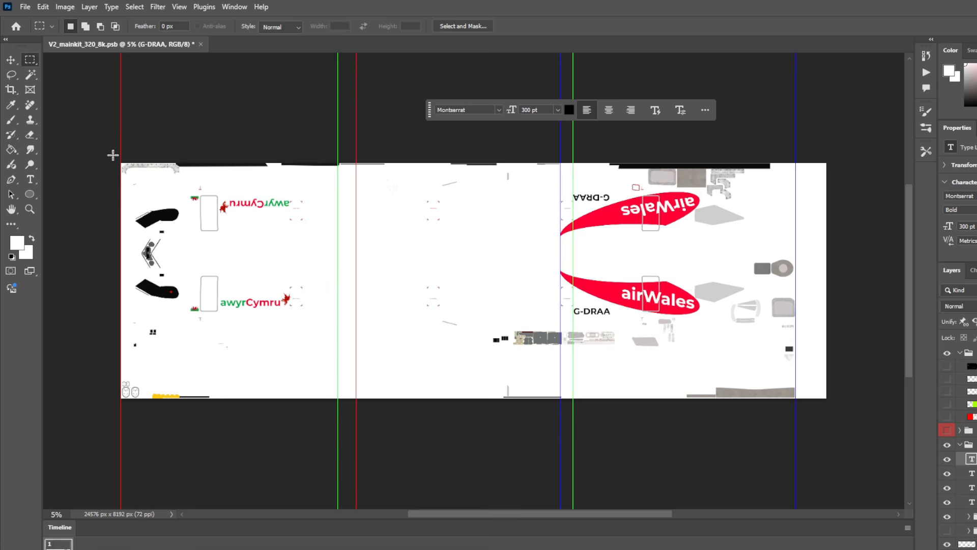
pyautogui.moveTo(119, 162); pyautogui.dragTo(355, 399)
pyautogui.click(89, 6)
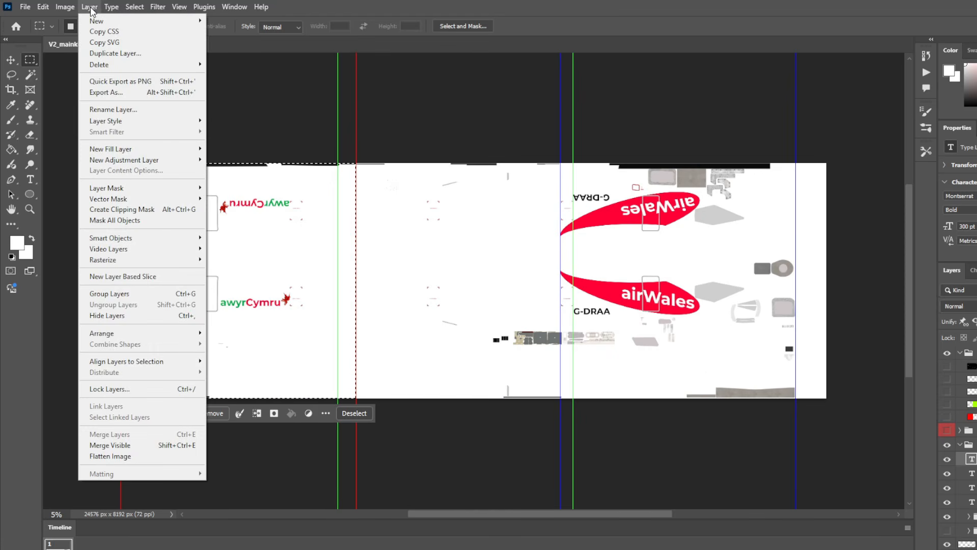
pyautogui.click(109, 456)
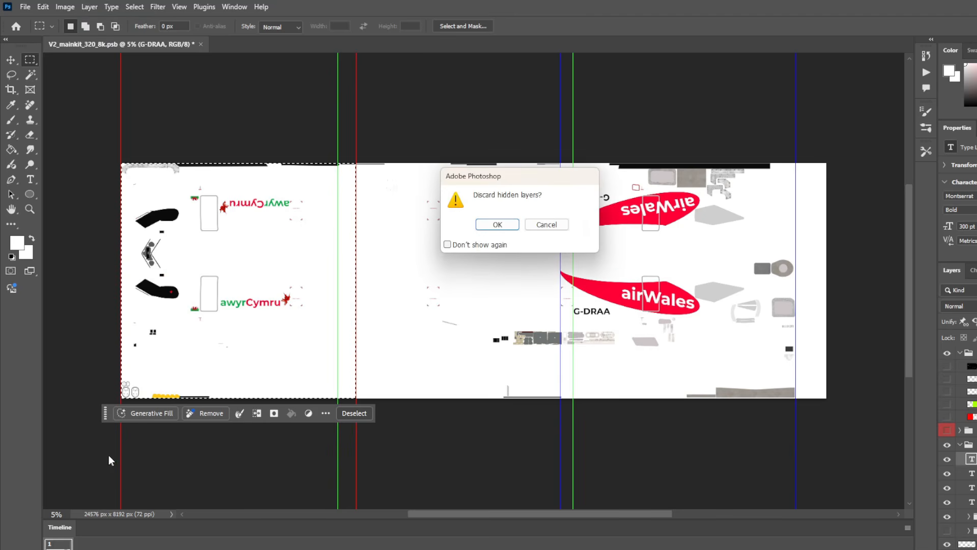
pyautogui.click(488, 225)
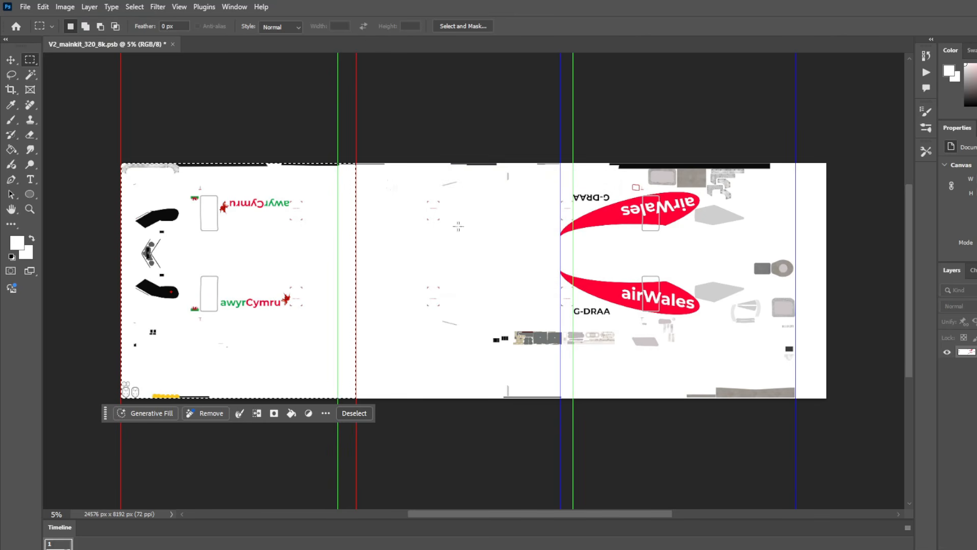
# Create a new 8192 x 8192 px document and paste the selected fuselage section into it.
pyautogui.click(23, 6)
pyautogui.click(35, 20)
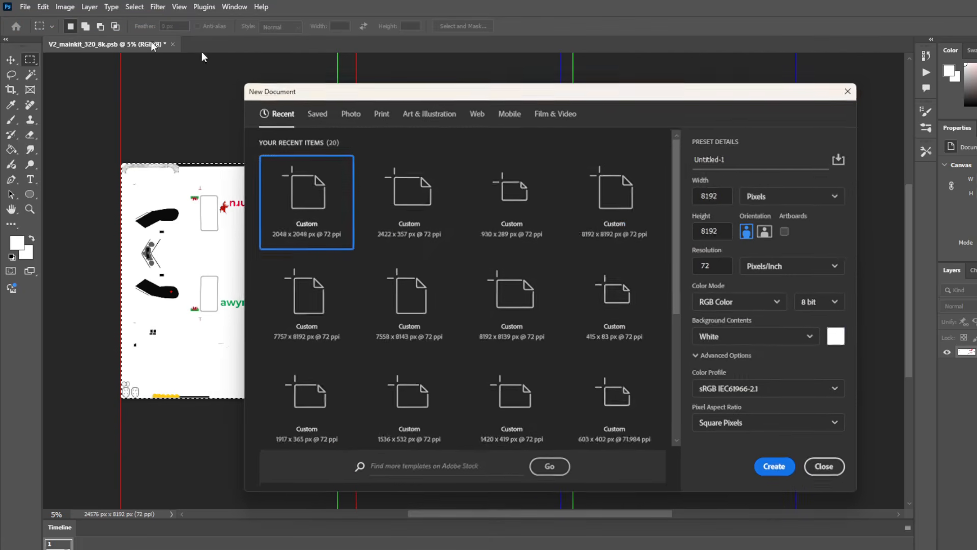
pyautogui.click(777, 469)
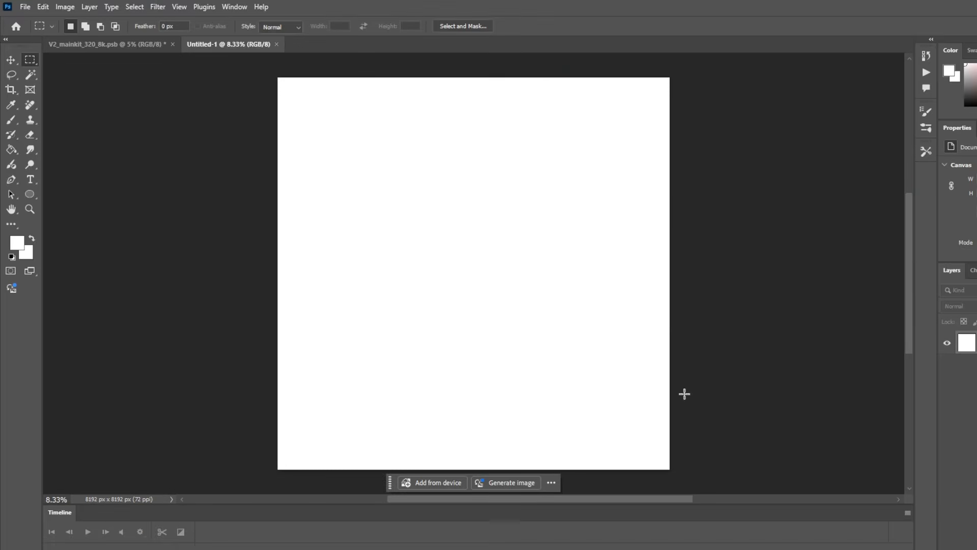
pyautogui.hotkey('ctrl', 'v')
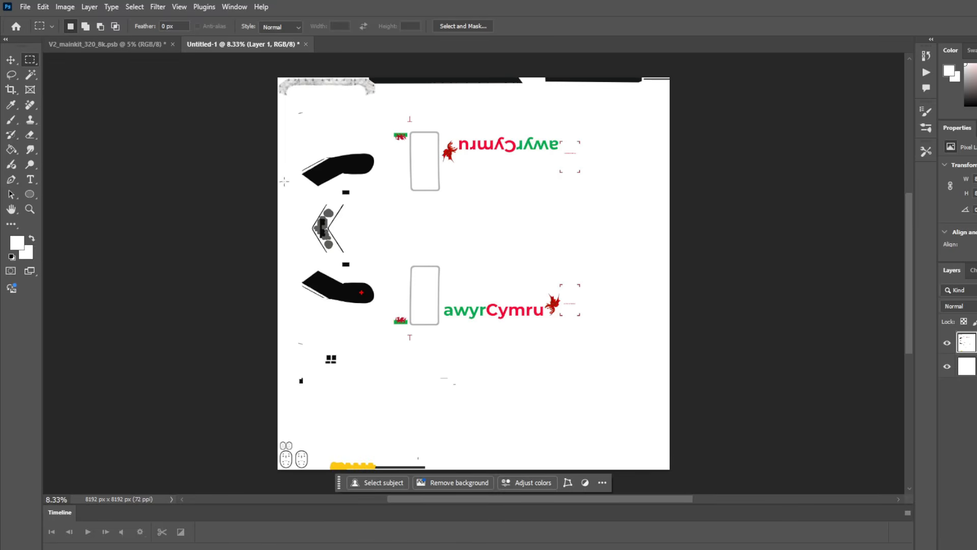
# Export the document as a PNG scaled to 50% (4096 x 4096 px).
pyautogui.click(25, 6)
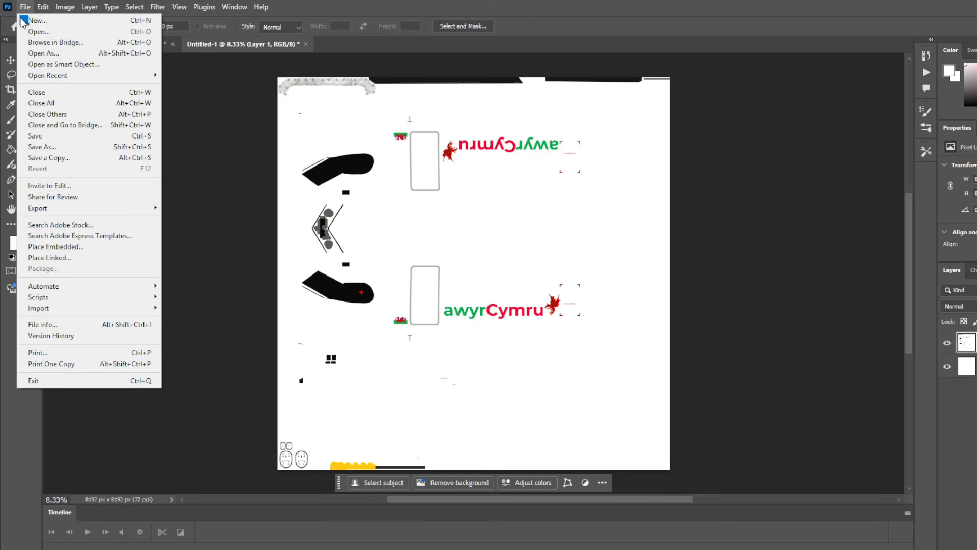
pyautogui.click(92, 205)
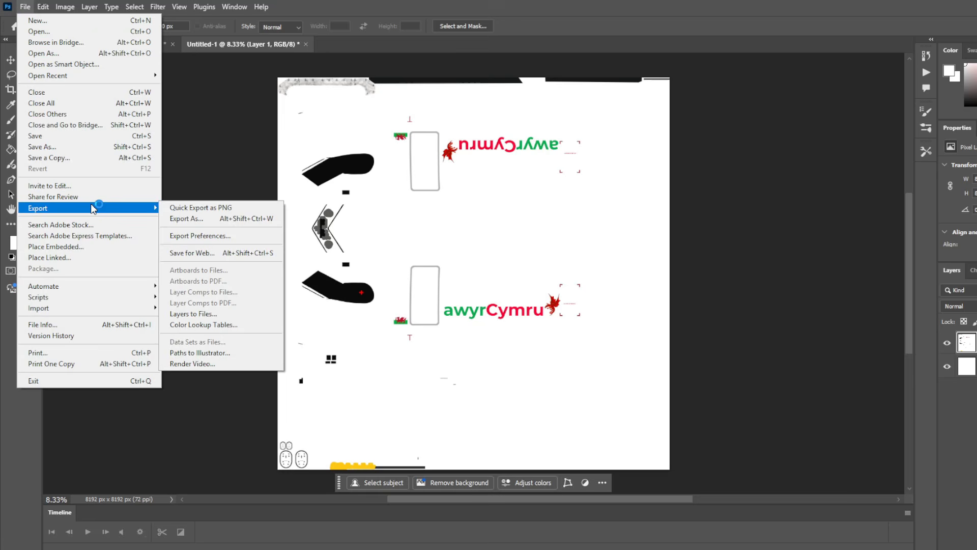
pyautogui.click(207, 220)
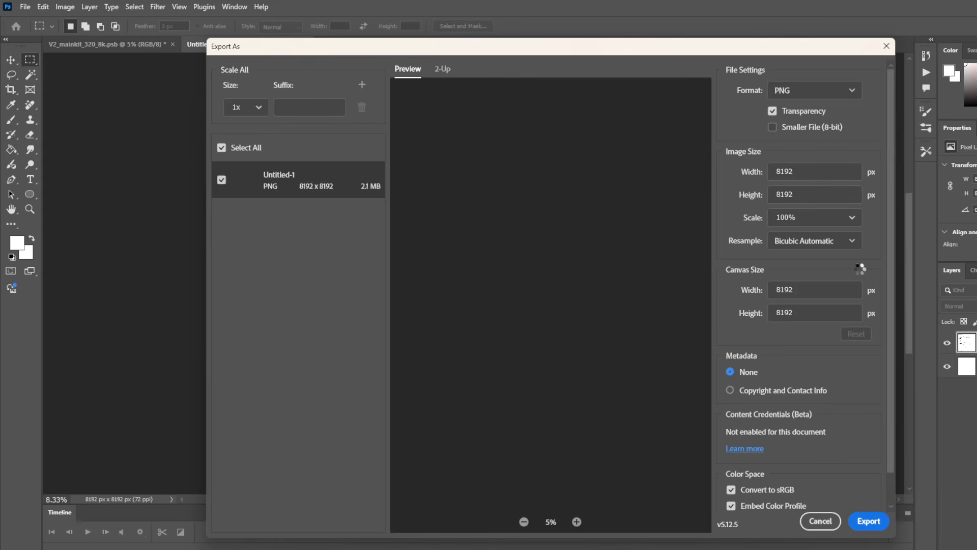
pyautogui.click(849, 218)
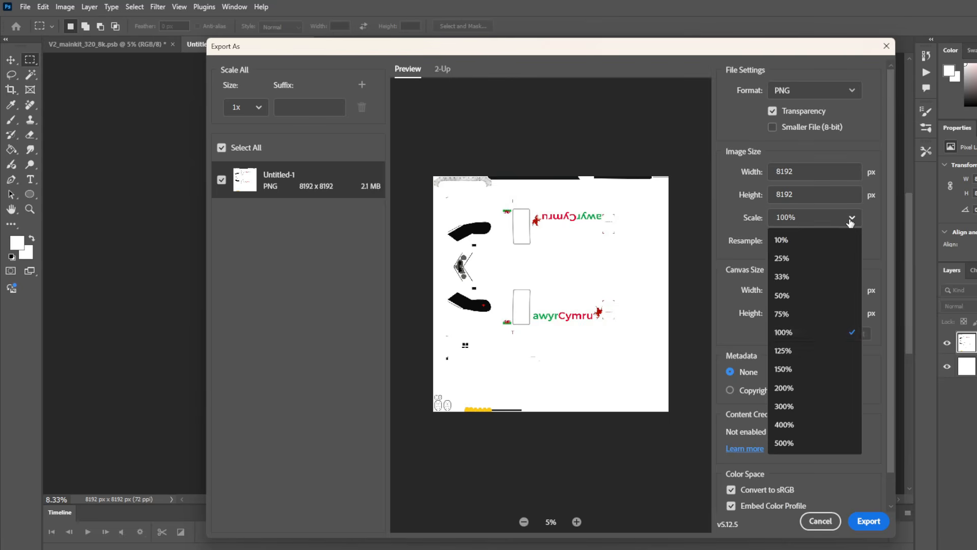
pyautogui.click(803, 293)
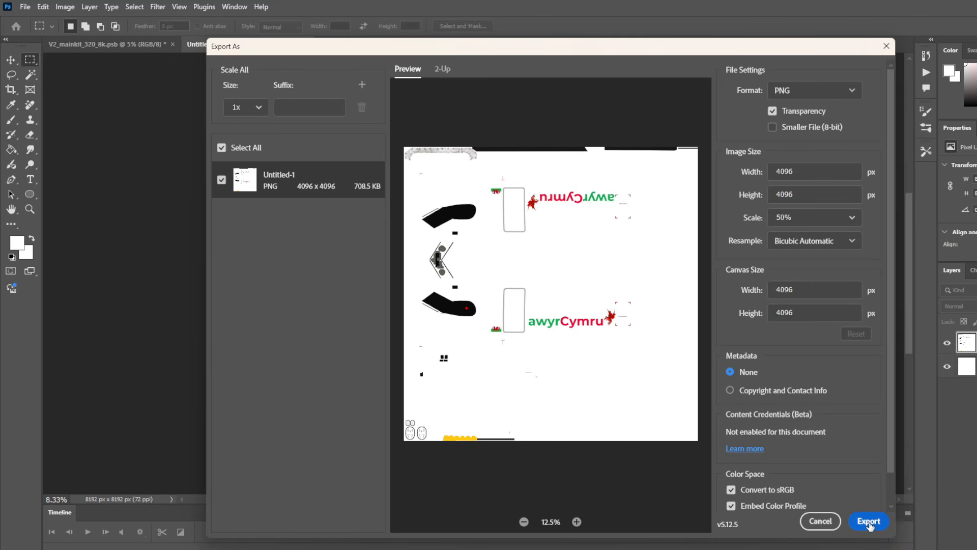
pyautogui.click(869, 522)
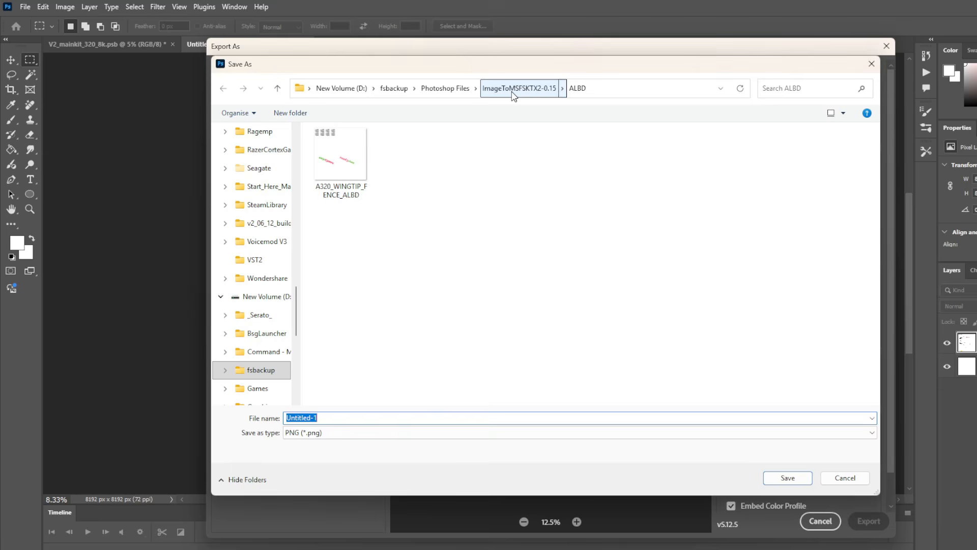
# Name the exported PNG A320_FUSE_1_ALBD in the ALBD folder, copying the name from the extracted texture in the output folder.
pyautogui.click(513, 92)
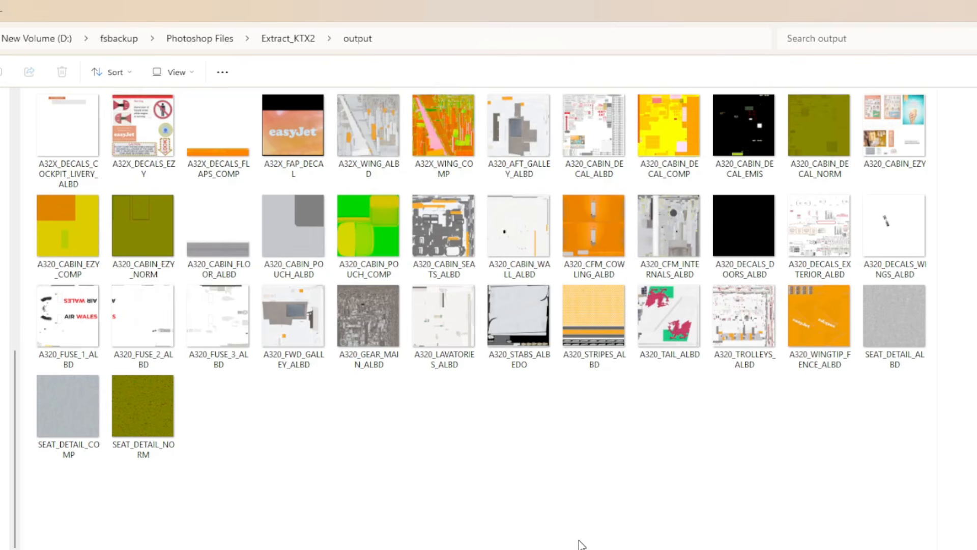
pyautogui.click(71, 364)
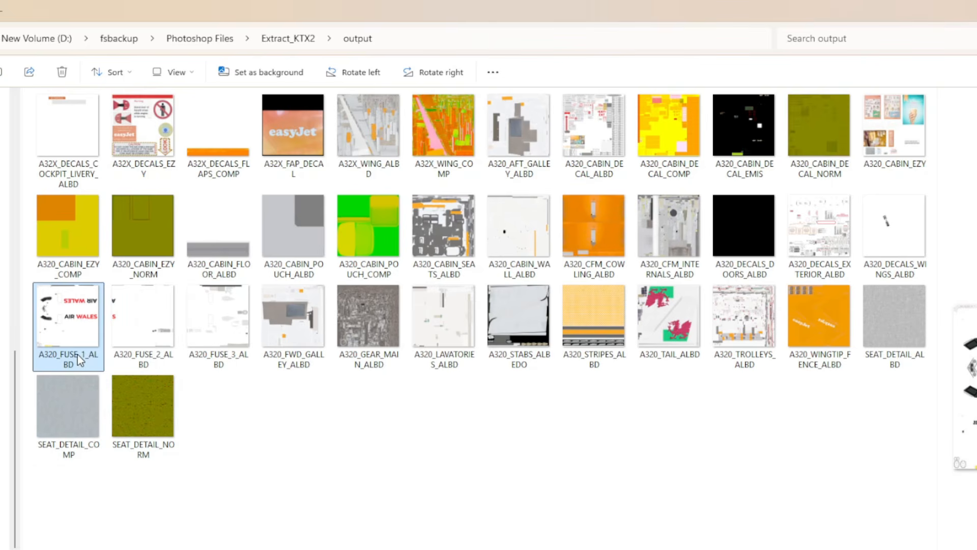
pyautogui.click(80, 360)
pyautogui.hotkey('ctrl', 'c')
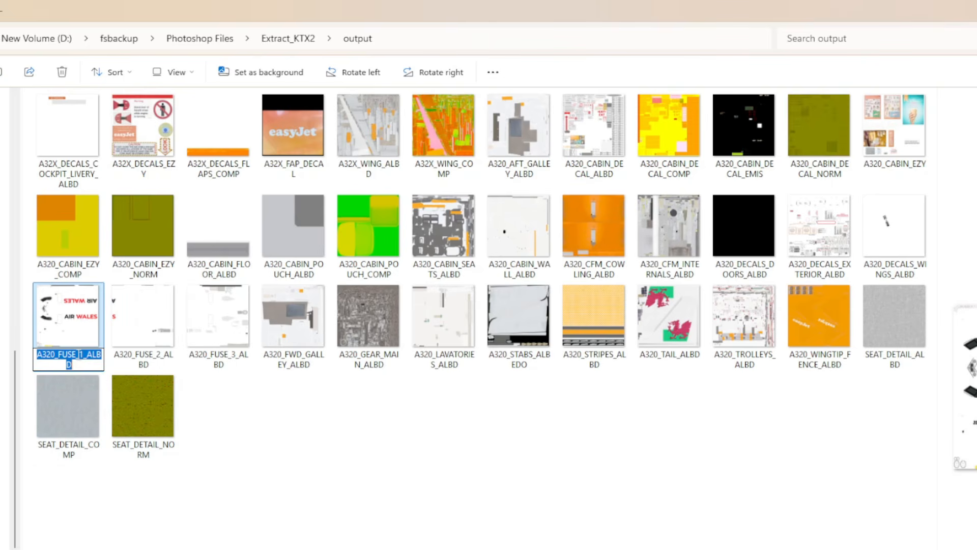
pyautogui.click(270, 430)
pyautogui.hotkey('alt', 'Tab')
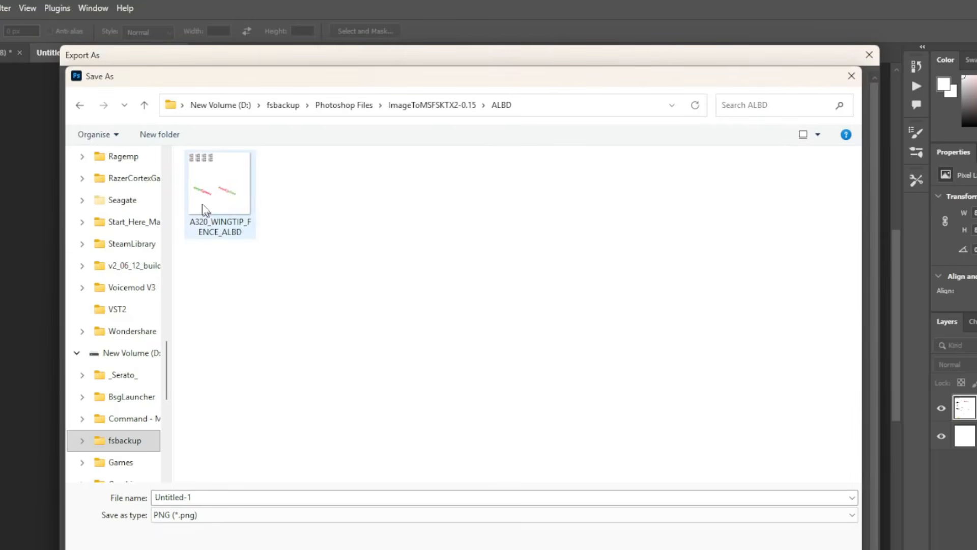
pyautogui.click(255, 501)
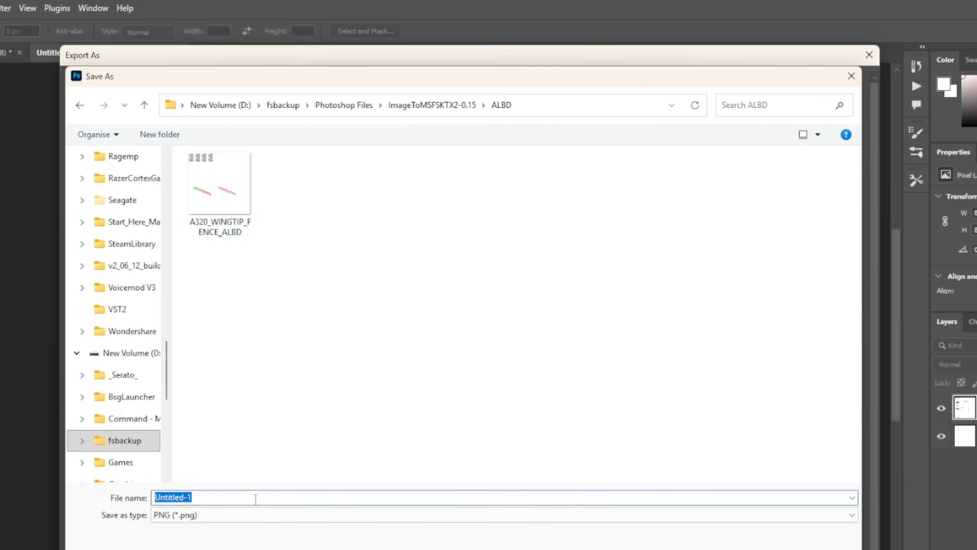
pyautogui.hotkey('ctrl', 'v')
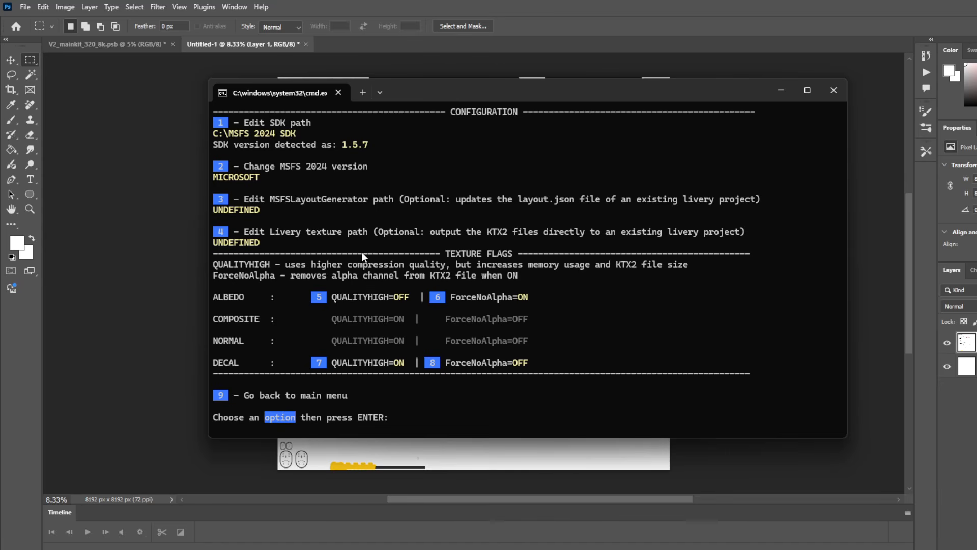
# Set the converter's SDK path to c:\msfs 2024 sdk.
pyautogui.write('1')
pyautogui.press('Return')
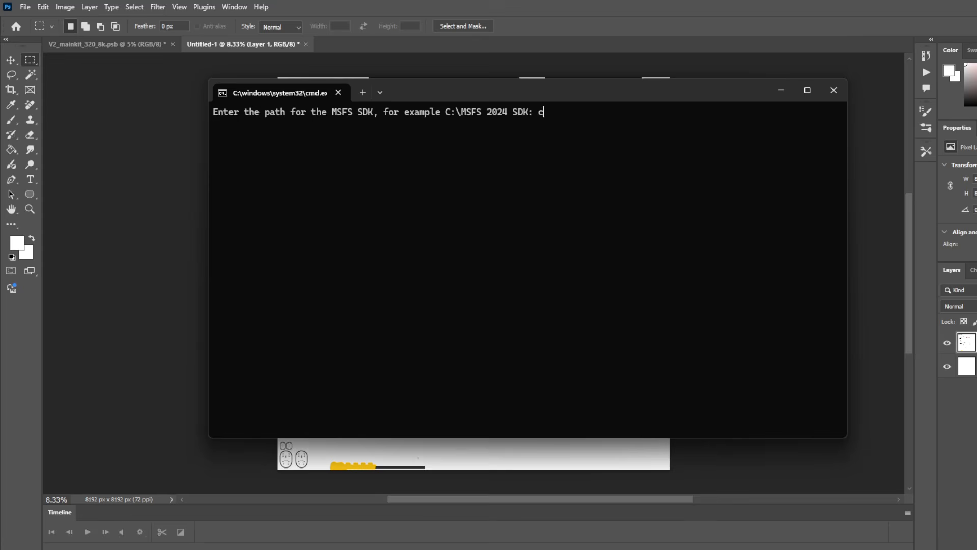
pyautogui.write('c:z')
pyautogui.press('BackSpace')
pyautogui.write('\\msfs 2024 sdk')
pyautogui.press('Return')
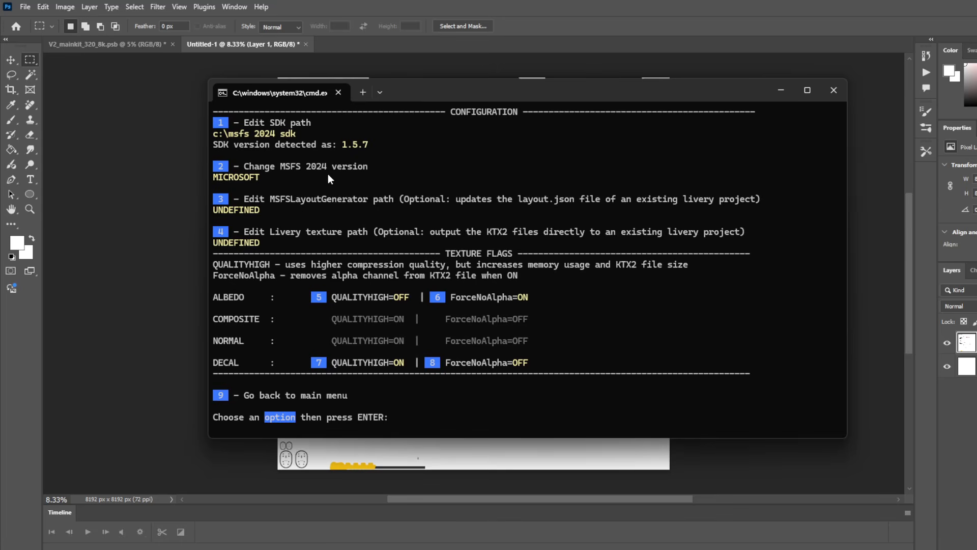
# Set the MSFS 2024 version to MICROSOFT and return to the converter's main menu.
pyautogui.write('2')
pyautogui.press('Return')
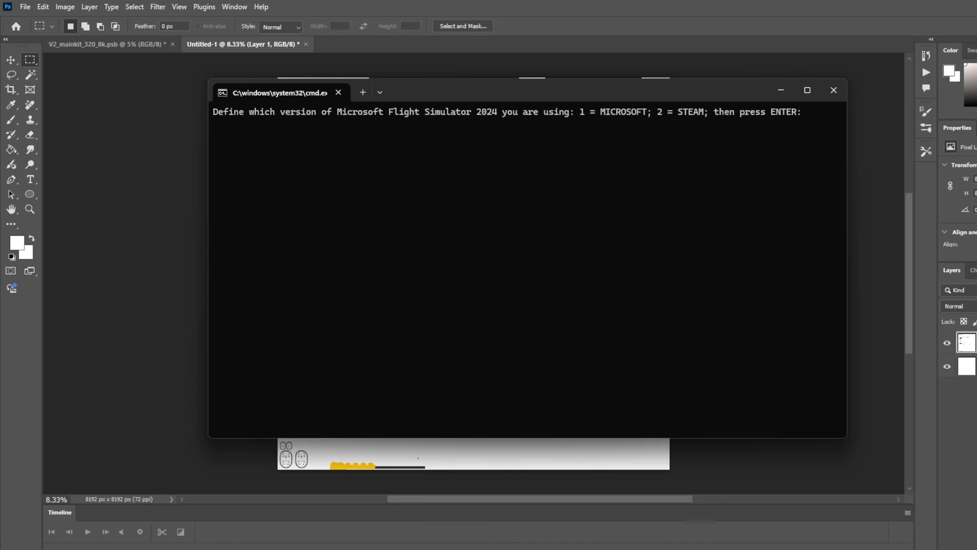
pyautogui.write('1')
pyautogui.press('Return')
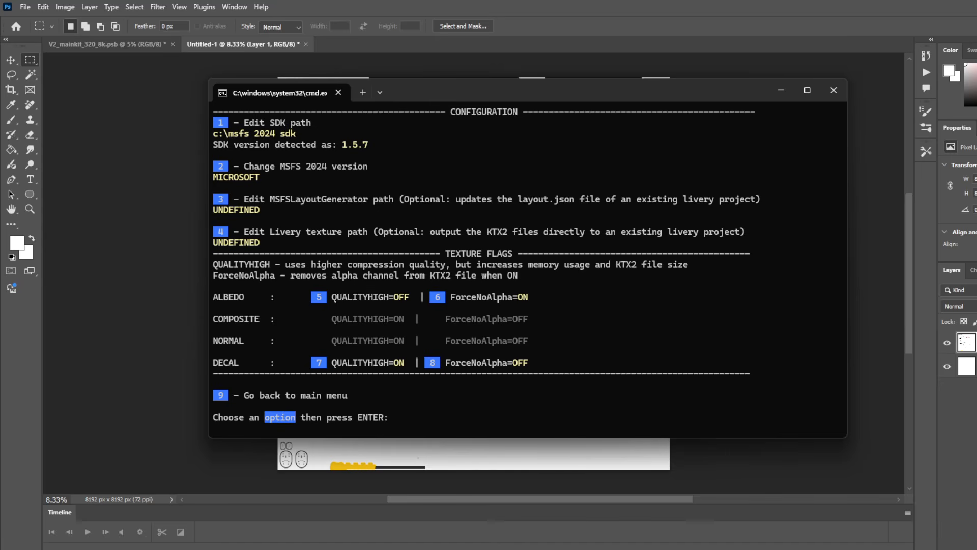
pyautogui.write('8')
pyautogui.press('Return')
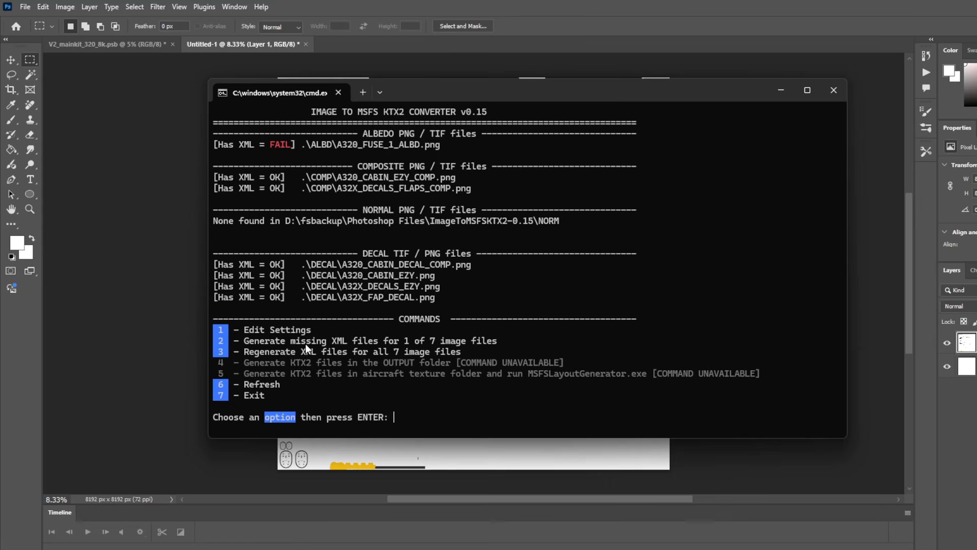
# Generate the missing XML file, then generate the KTX2 files in the OUTPUT folder and finish the cleanup.
pyautogui.write('2')
pyautogui.press('Return')
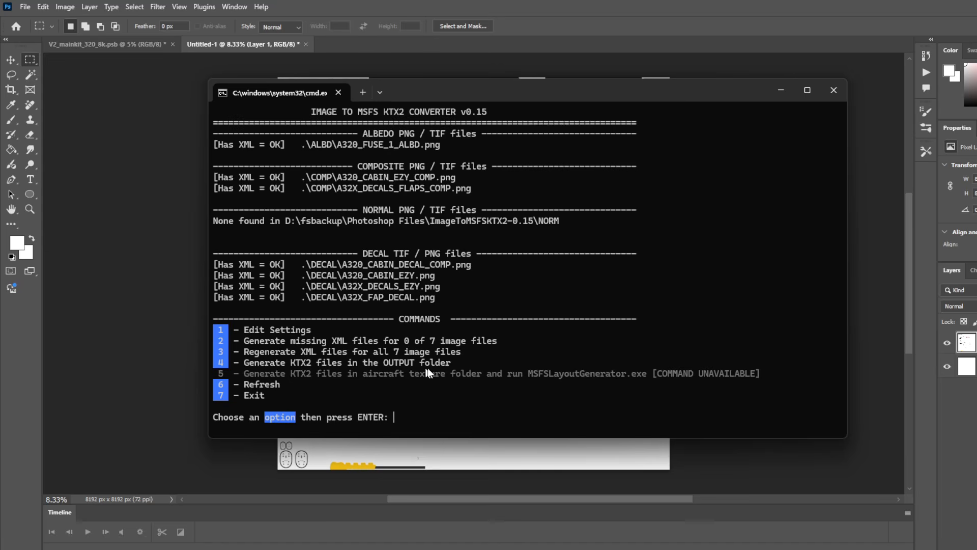
pyautogui.write('4')
pyautogui.press('Return')
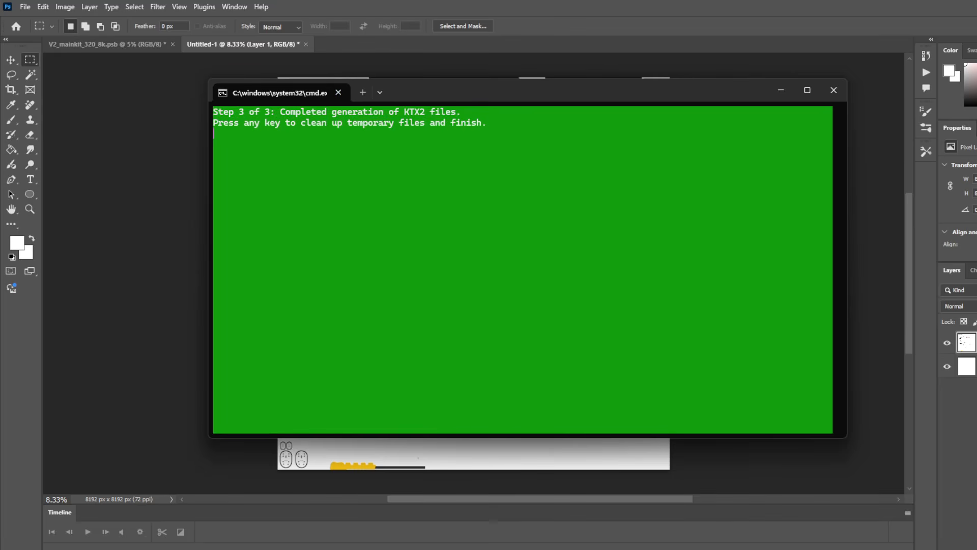
pyautogui.press('Return')
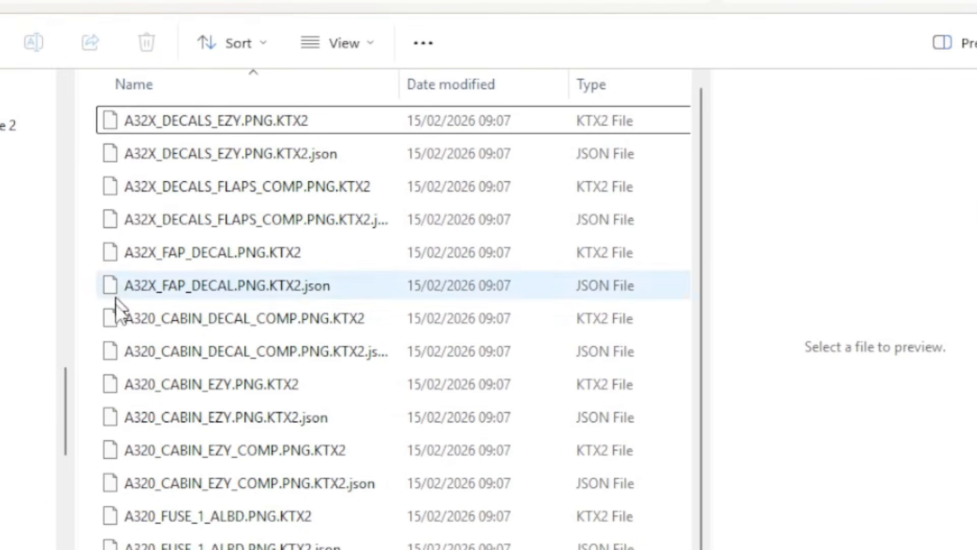
# Select the A320_FUSE_1_ALBD.PNG.KTX2 file and its JSON in the OUTPUT folder and switch to the livery's texture folder.
pyautogui.scroll(-1, 219, 260)
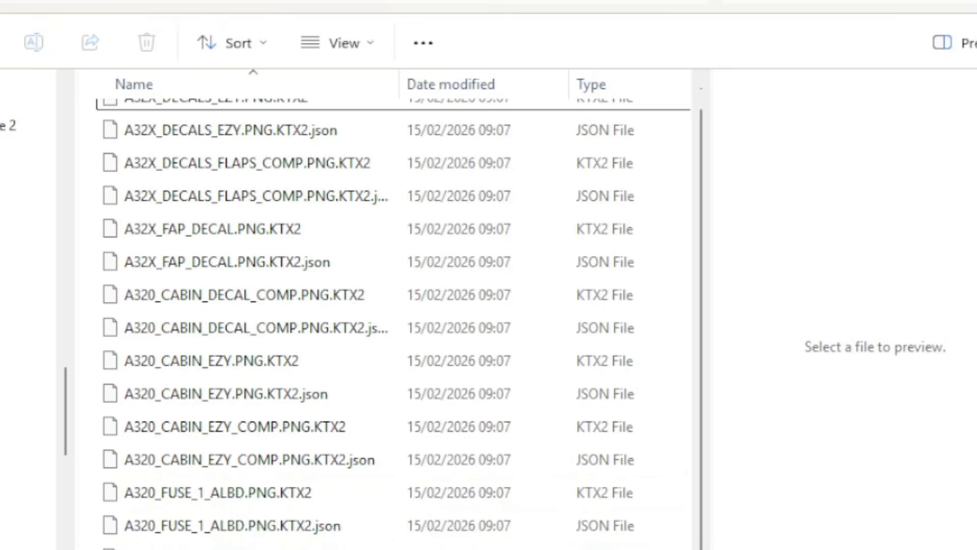
pyautogui.click(224, 491)
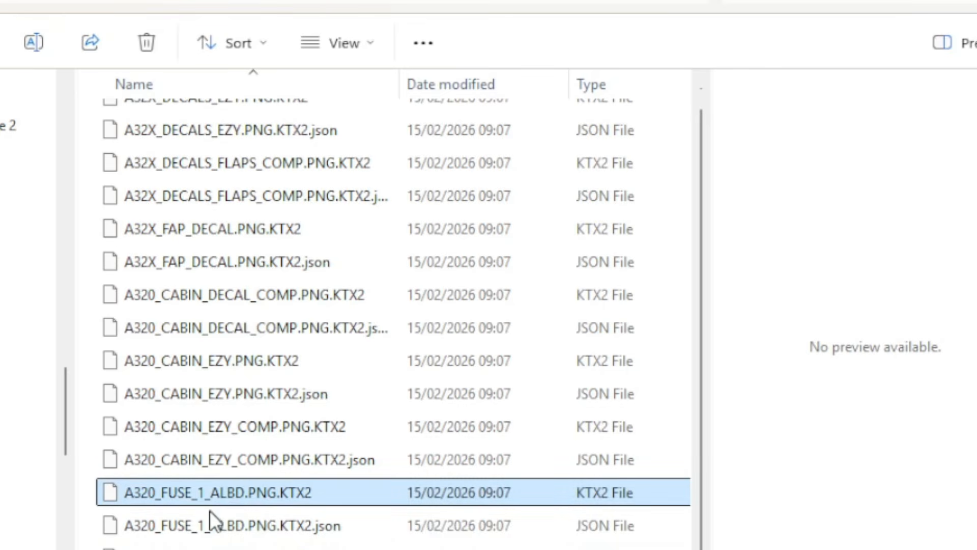
pyautogui.keyDown('ctrl'); pyautogui.click(210, 514); pyautogui.keyUp('ctrl')
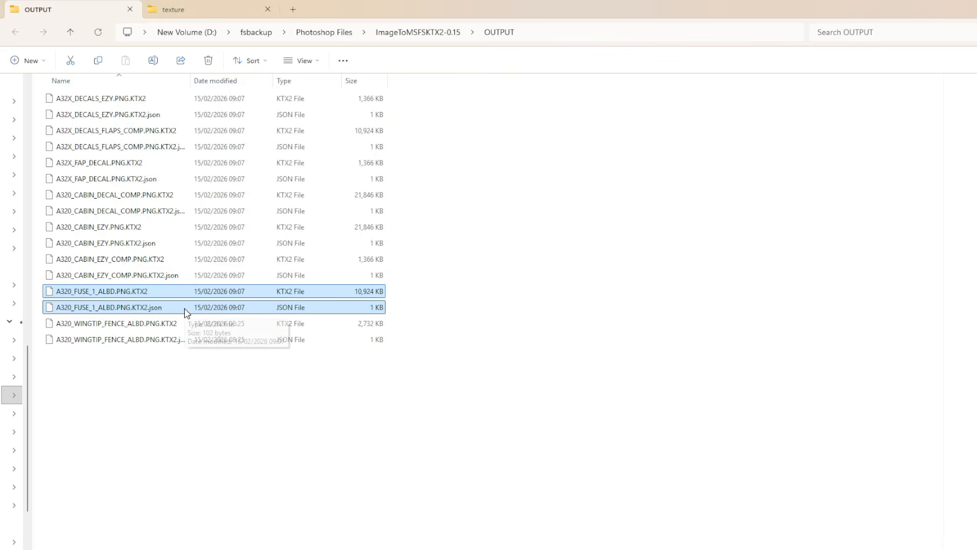
pyautogui.click(198, 9)
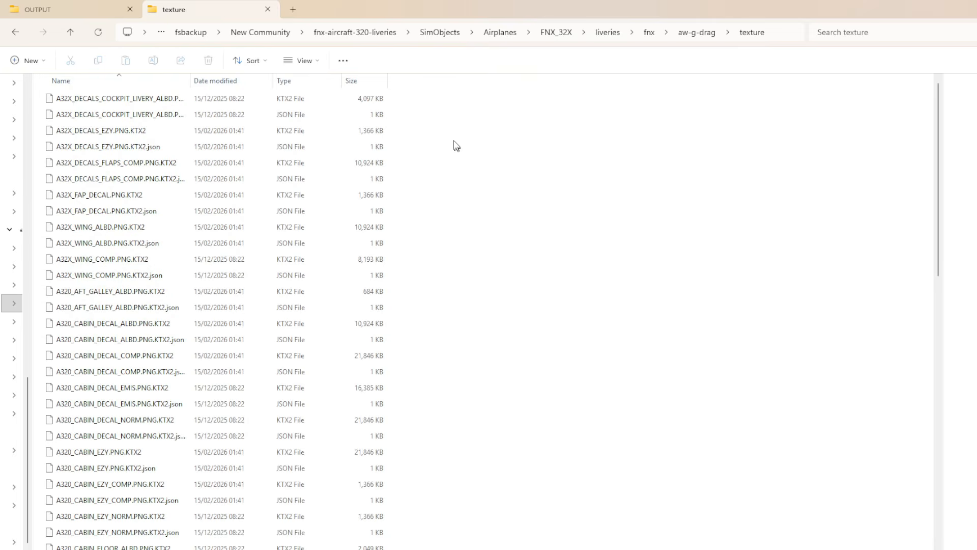
# Update the livery package by dropping layout.json onto MSFSLayoutGenerator in the fnx-aircraft-320-liveries folder.
pyautogui.click(375, 35)
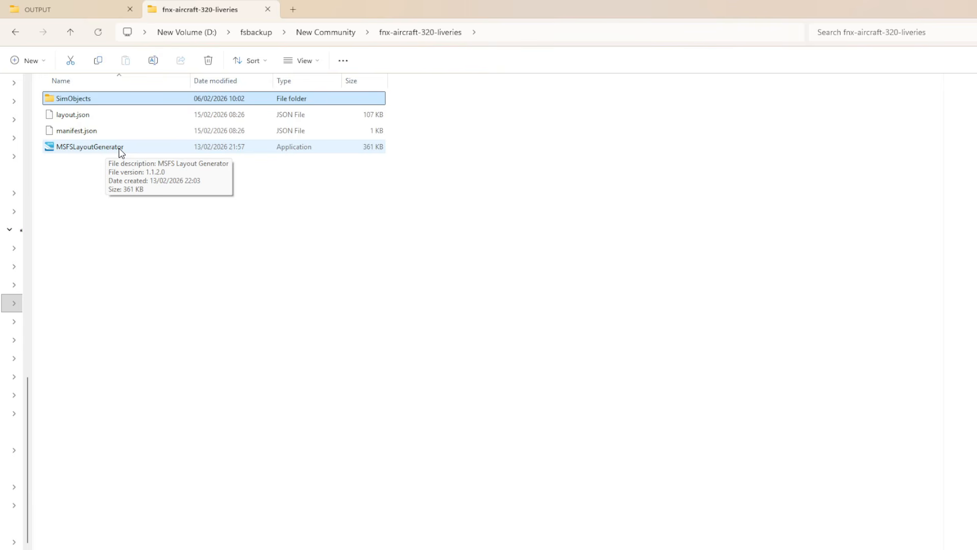
pyautogui.click(75, 118)
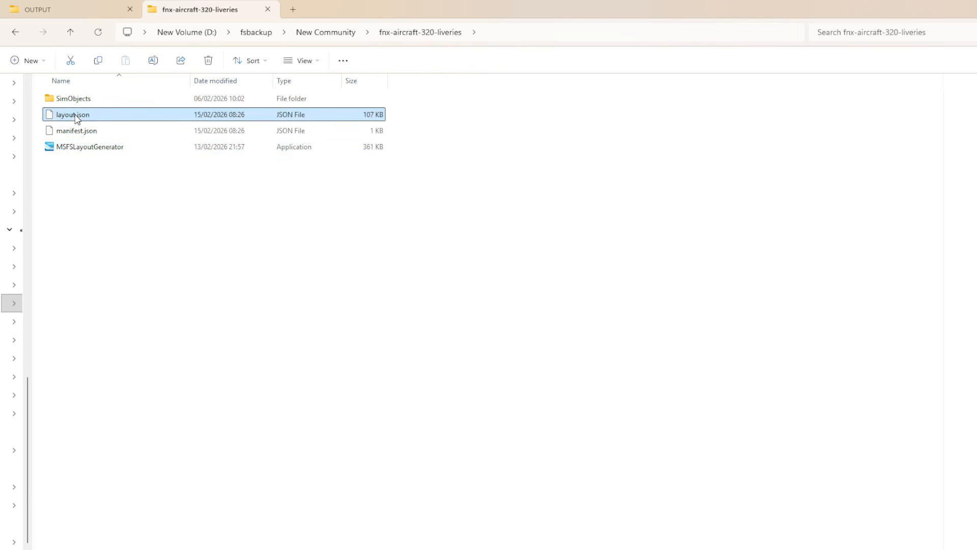
pyautogui.moveTo(74, 117); pyautogui.dragTo(85, 153)
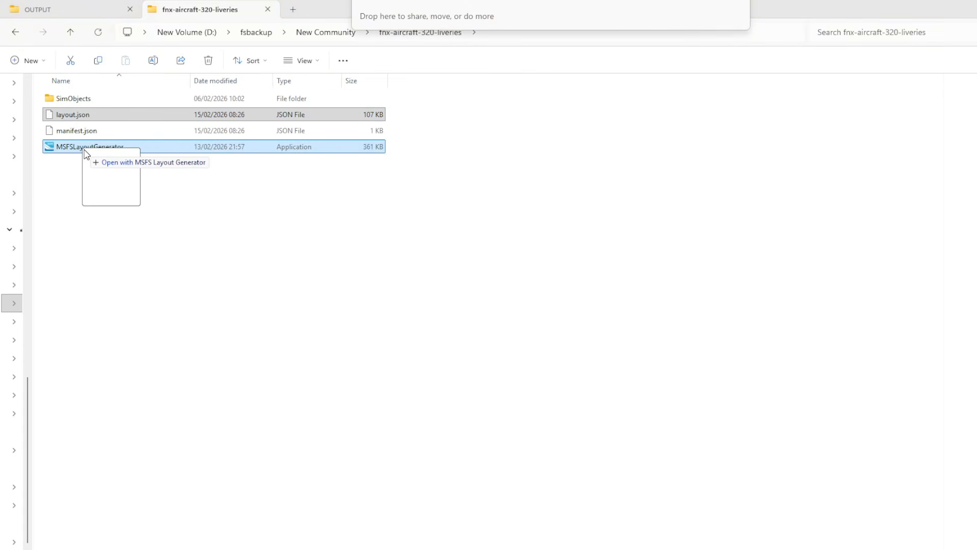
pyautogui.moveTo(85, 154); pyautogui.dragTo(86, 152)
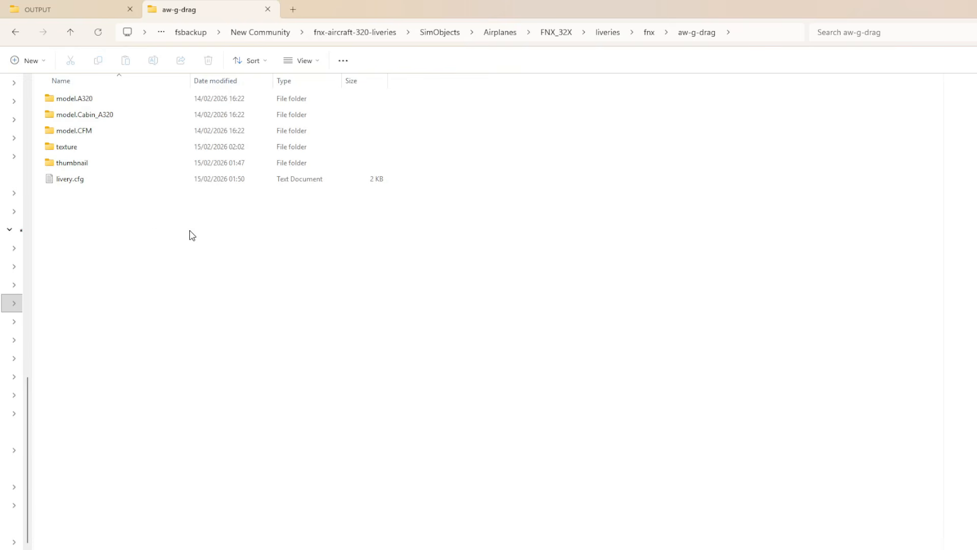
# Open livery.cfg in the livery folder and set the atc_id to G-DRAA.
pyautogui.doubleClick(77, 184)
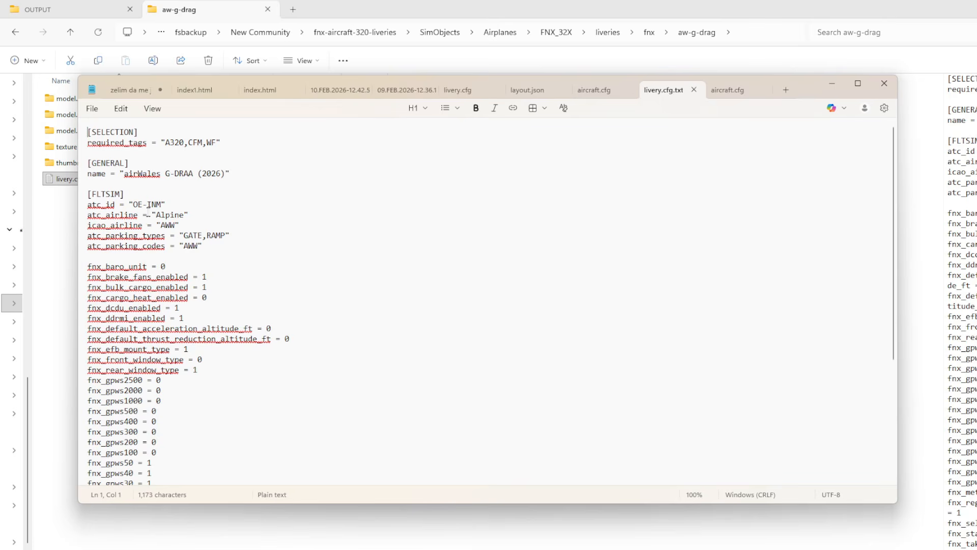
pyautogui.moveTo(160, 205); pyautogui.dragTo(133, 204)
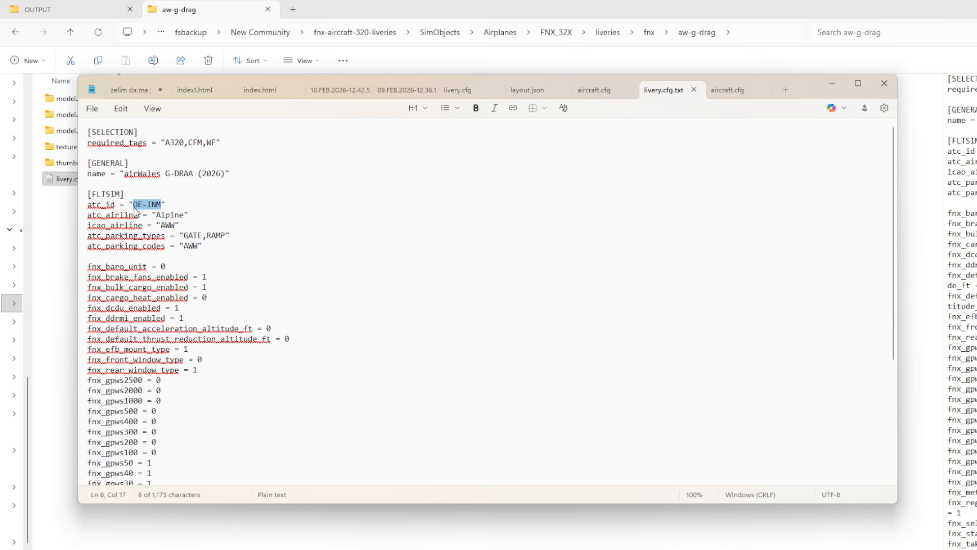
pyautogui.write('G-DRAA')
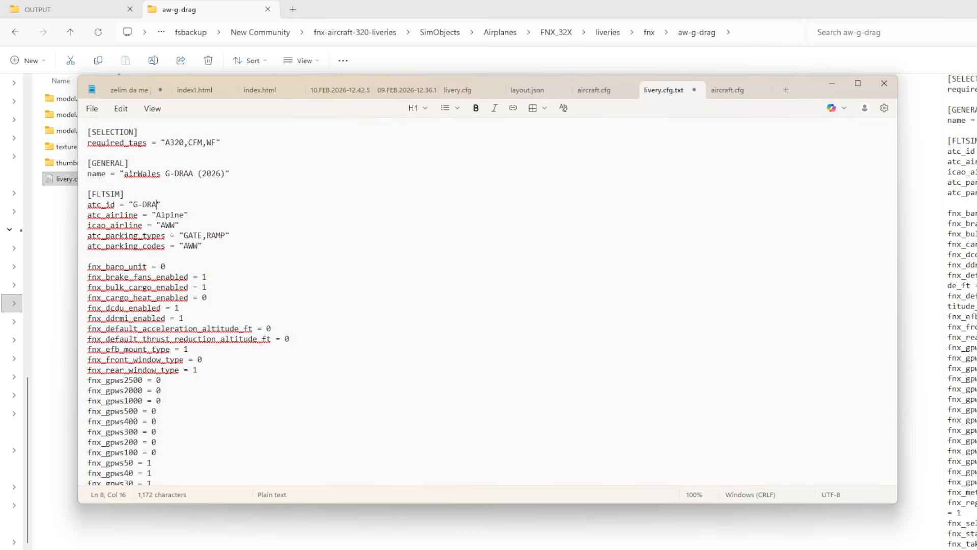
# Change the atc_airline value in livery.cfg to Dragone.
pyautogui.click(181, 214)
pyautogui.moveTo(181, 215); pyautogui.dragTo(156, 215)
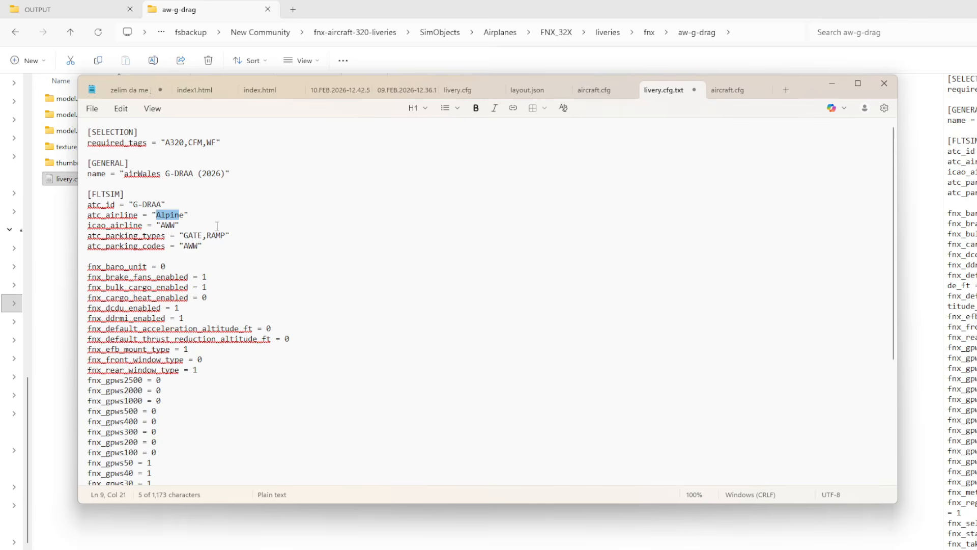
pyautogui.write('Dragon')
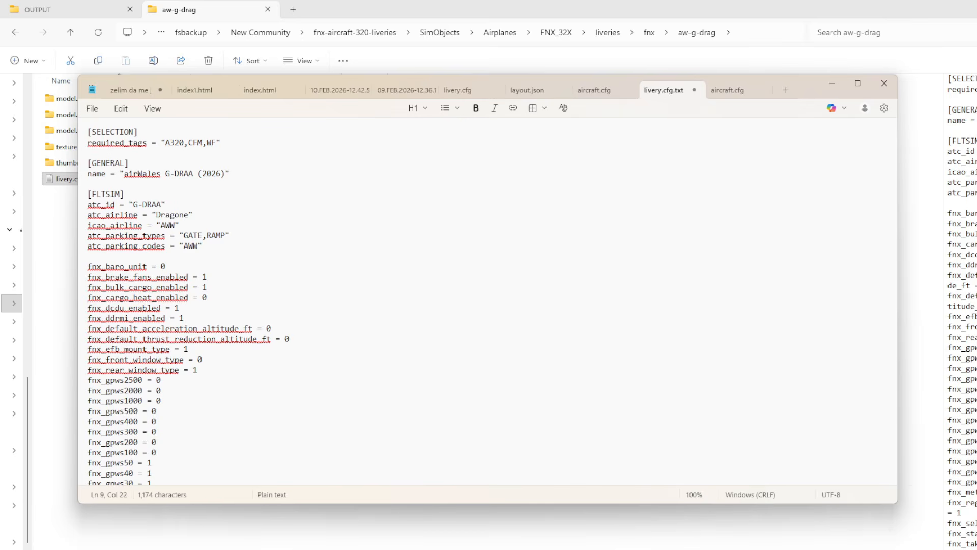
pyautogui.click(197, 247)
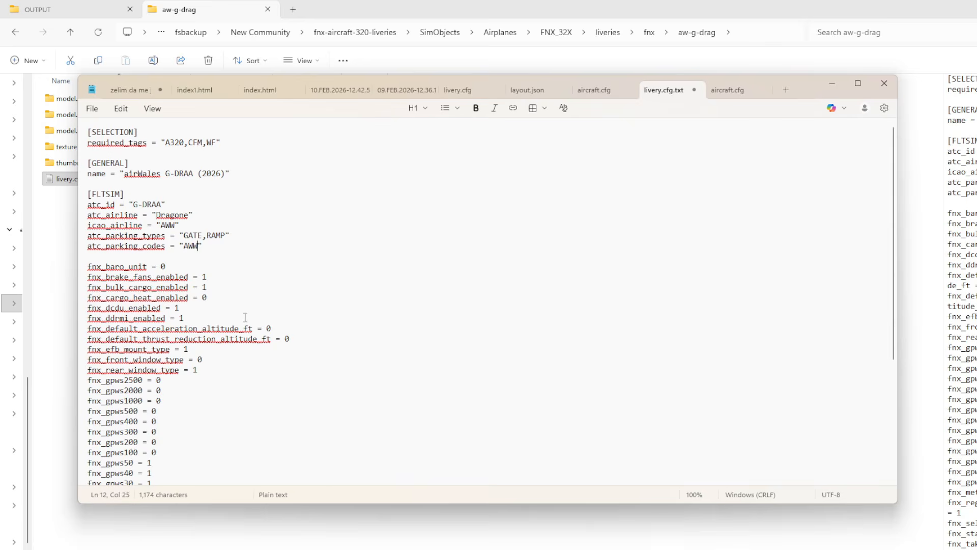